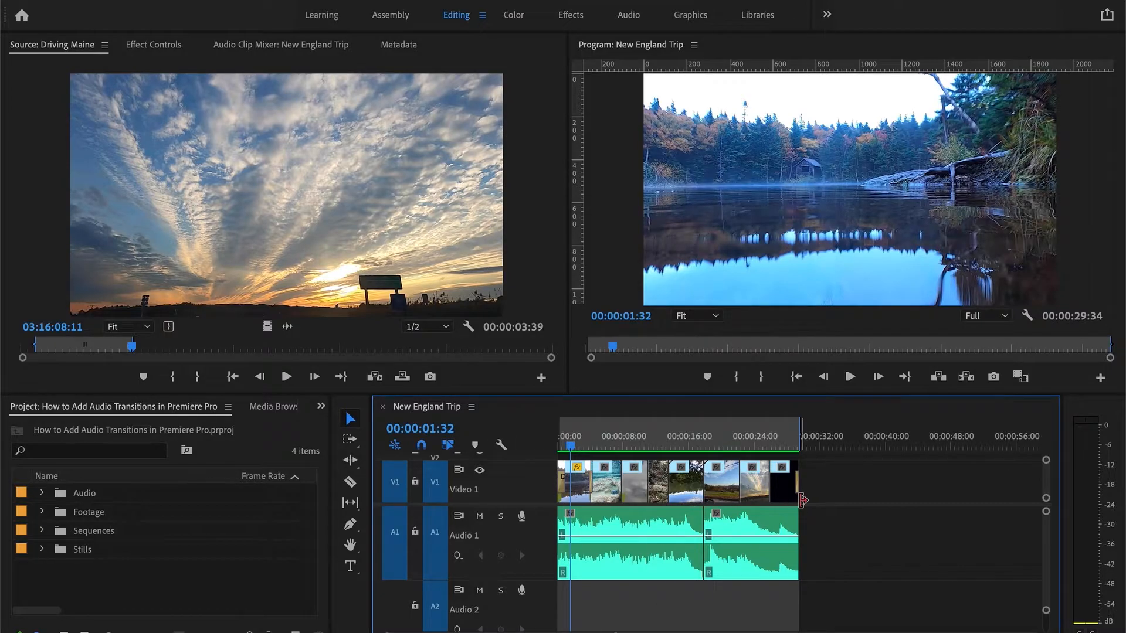
- Inspect the two audio clips on Audio 1 and play the sequence from its start
click(652, 526)
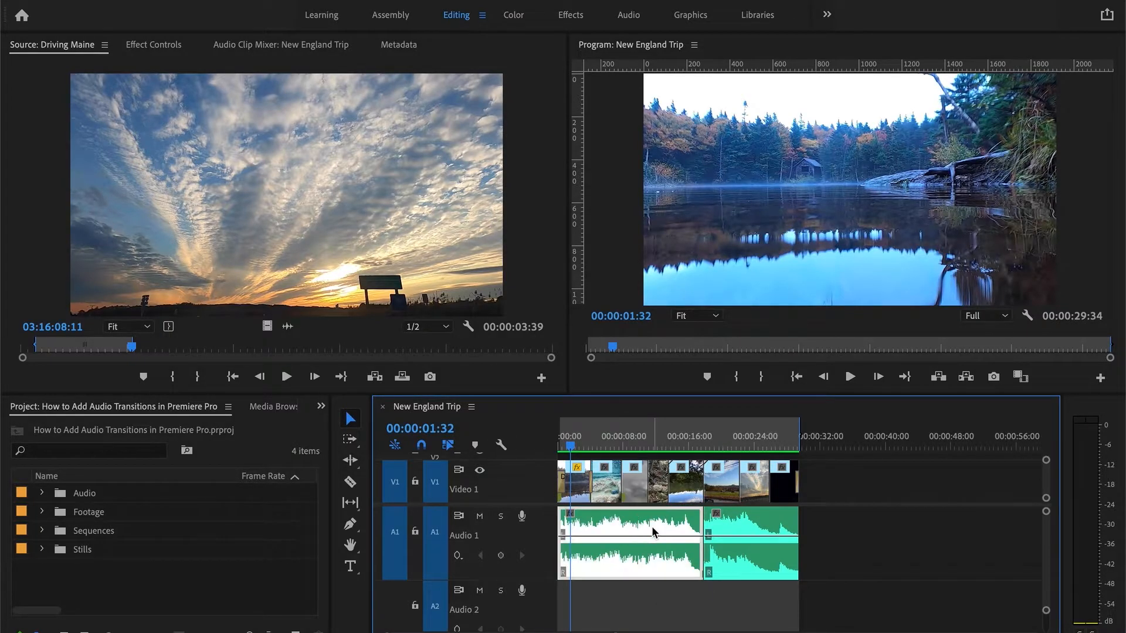
click(760, 527)
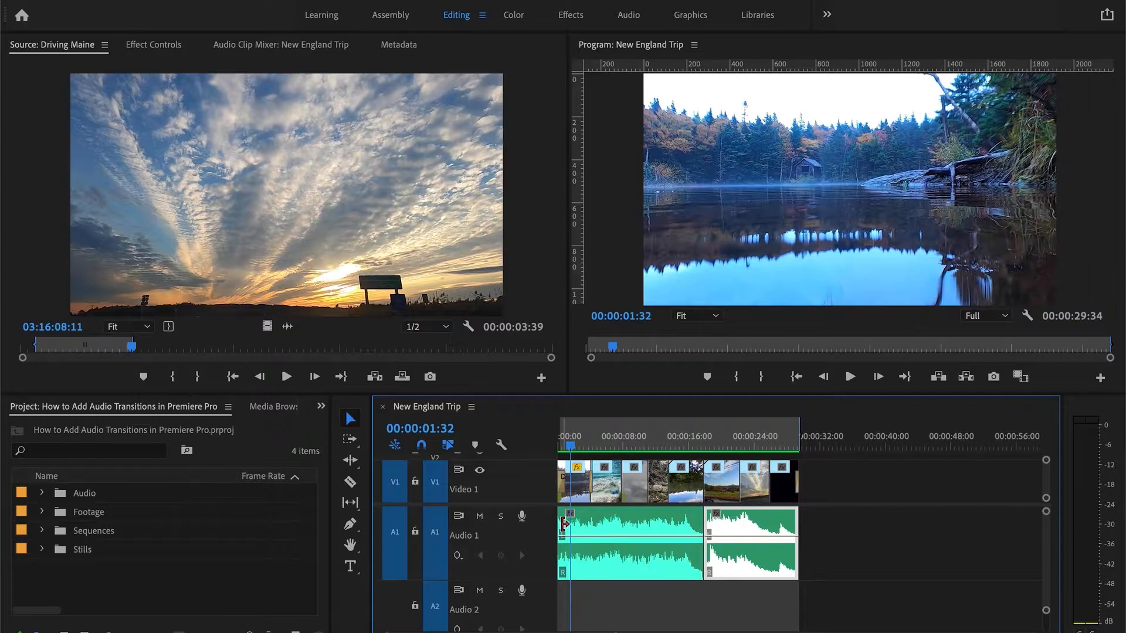
click(692, 530)
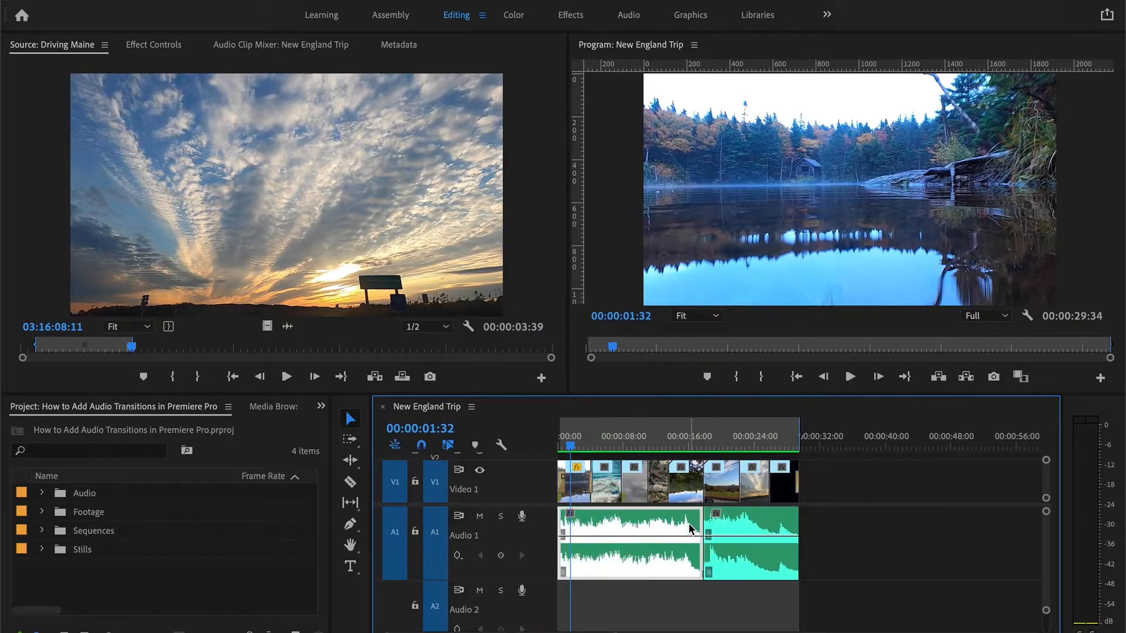
click(733, 529)
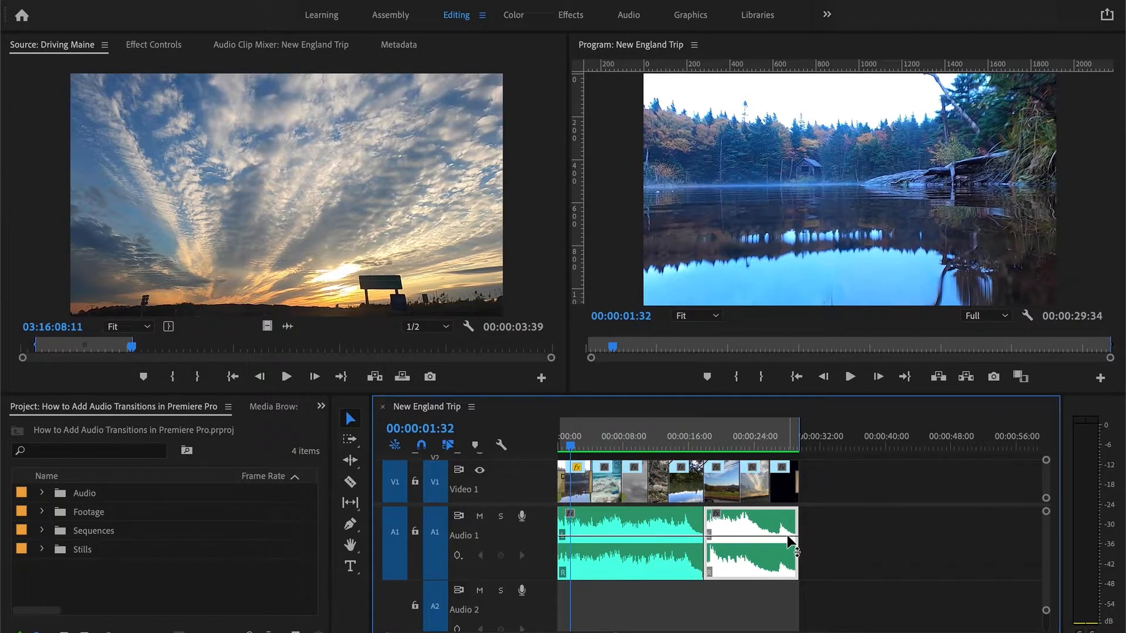
click(612, 516)
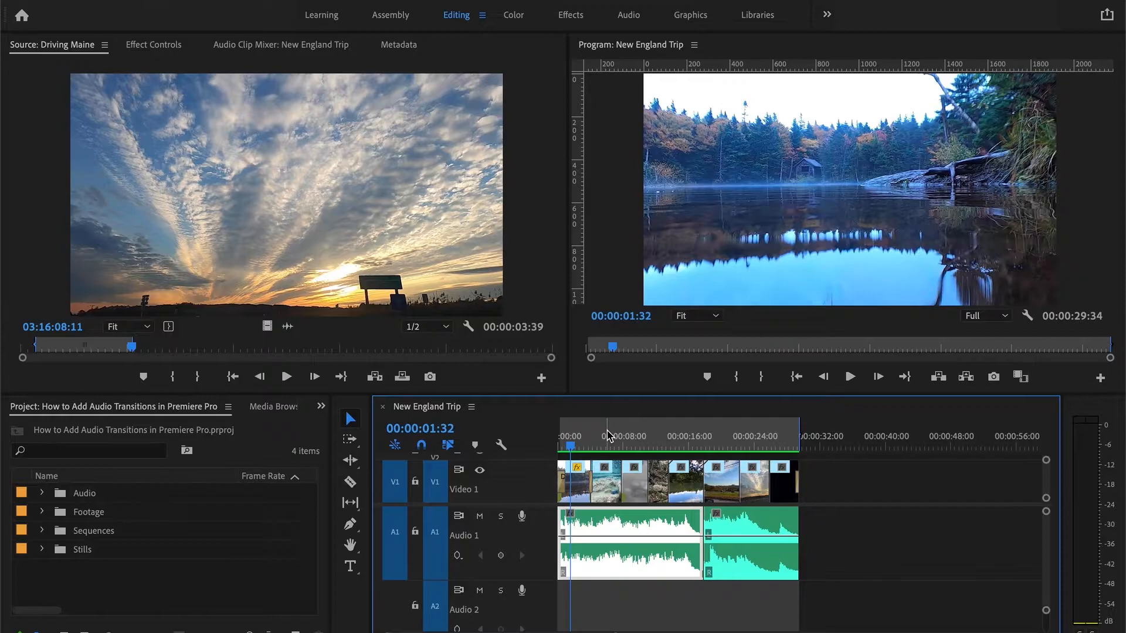
key(Home)
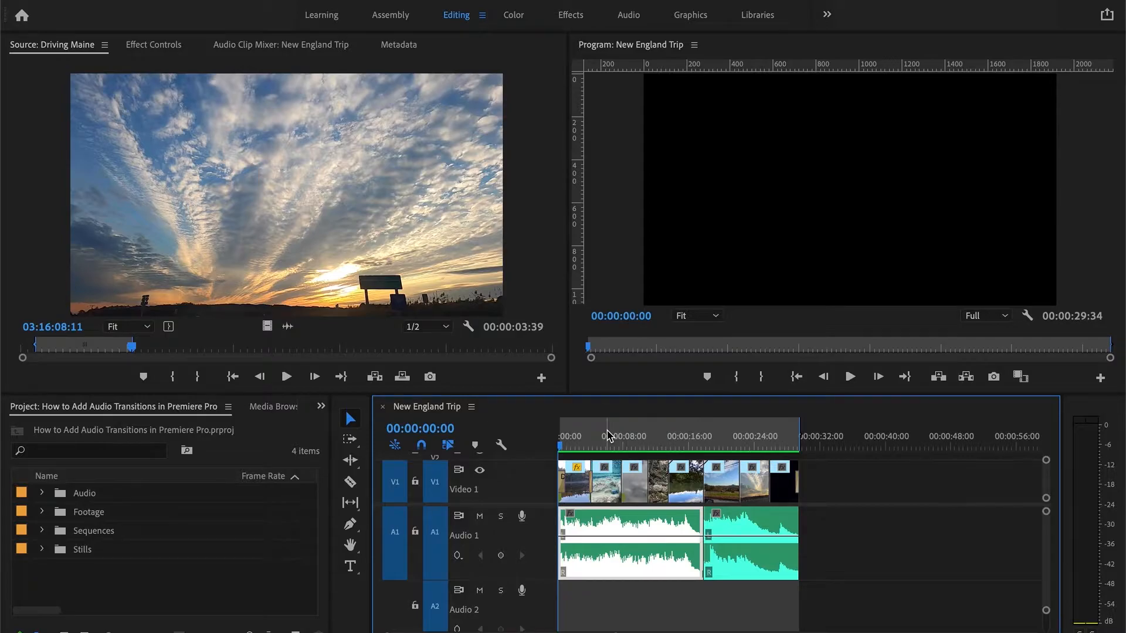
key(space)
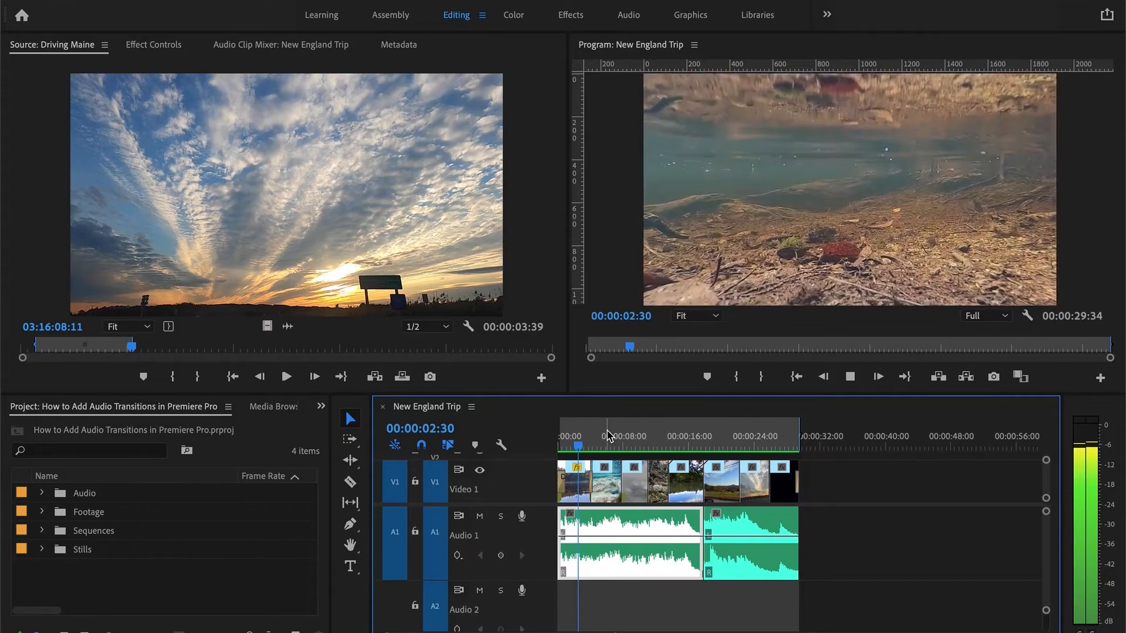
key(space)
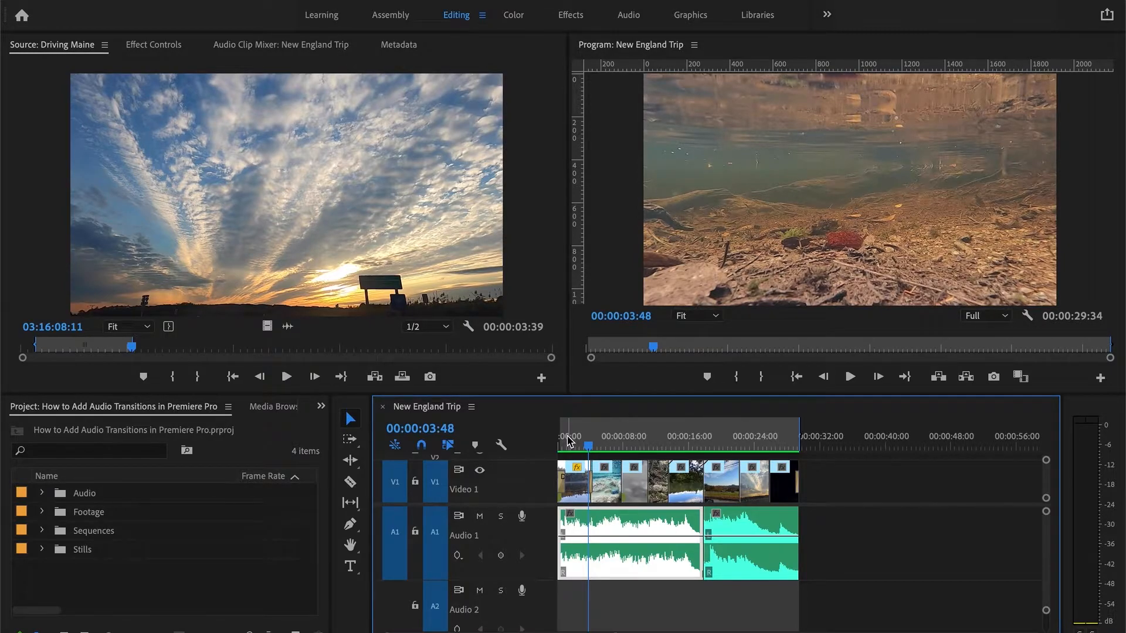
key(Home)
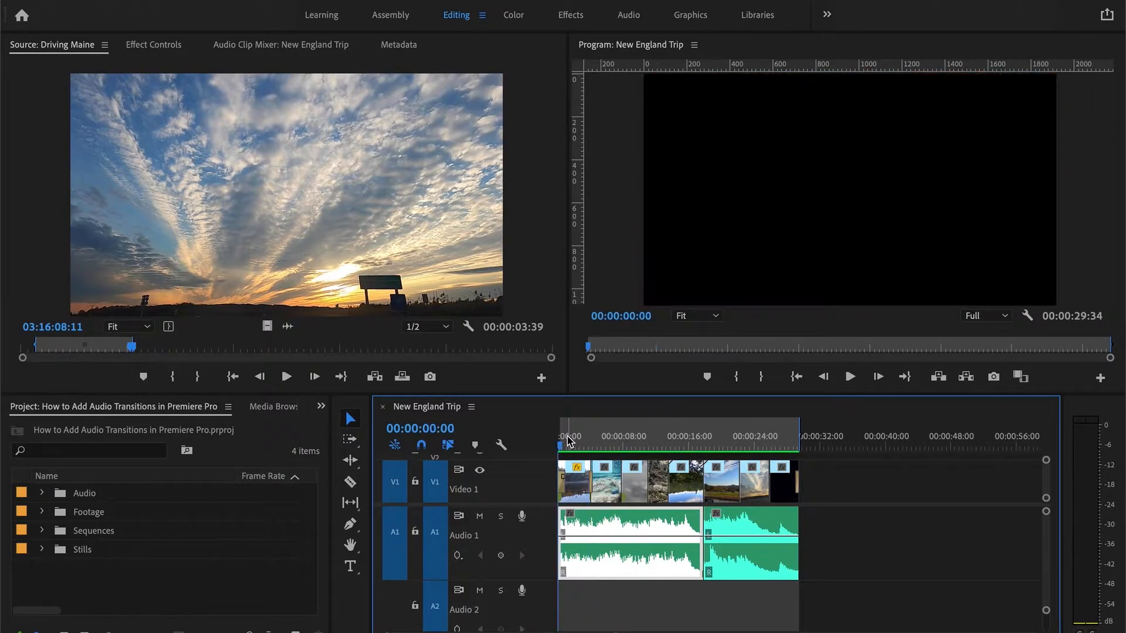
- Open the Effects panel and browse the Crossfade audio transitions: Constant Gain, Constant Power and Exponential Fade
click(322, 410)
click(322, 408)
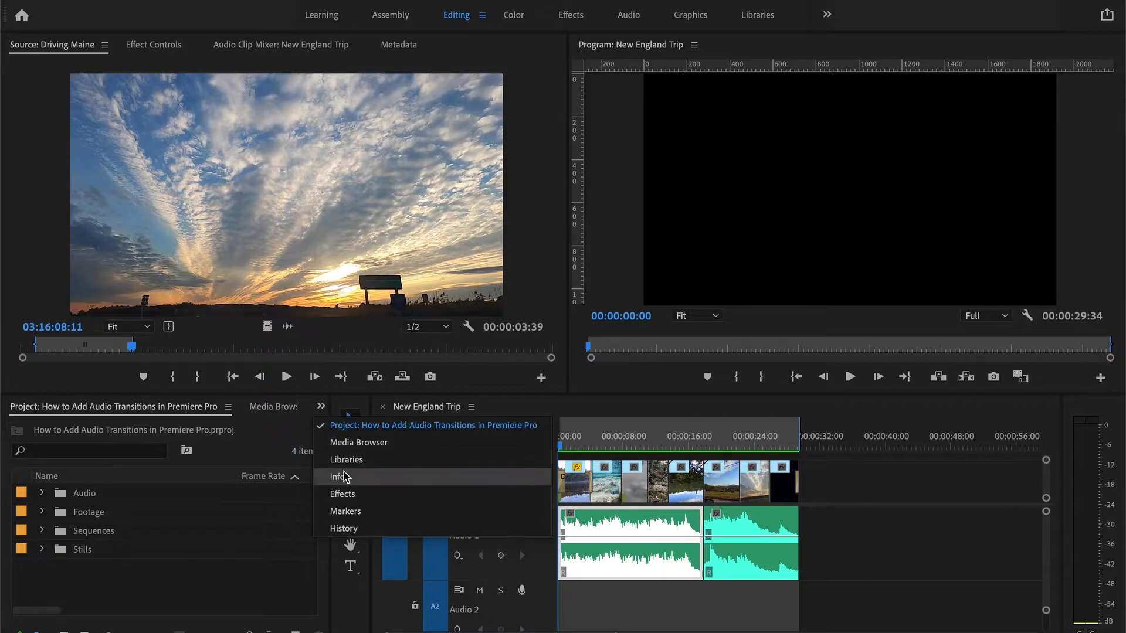
click(346, 494)
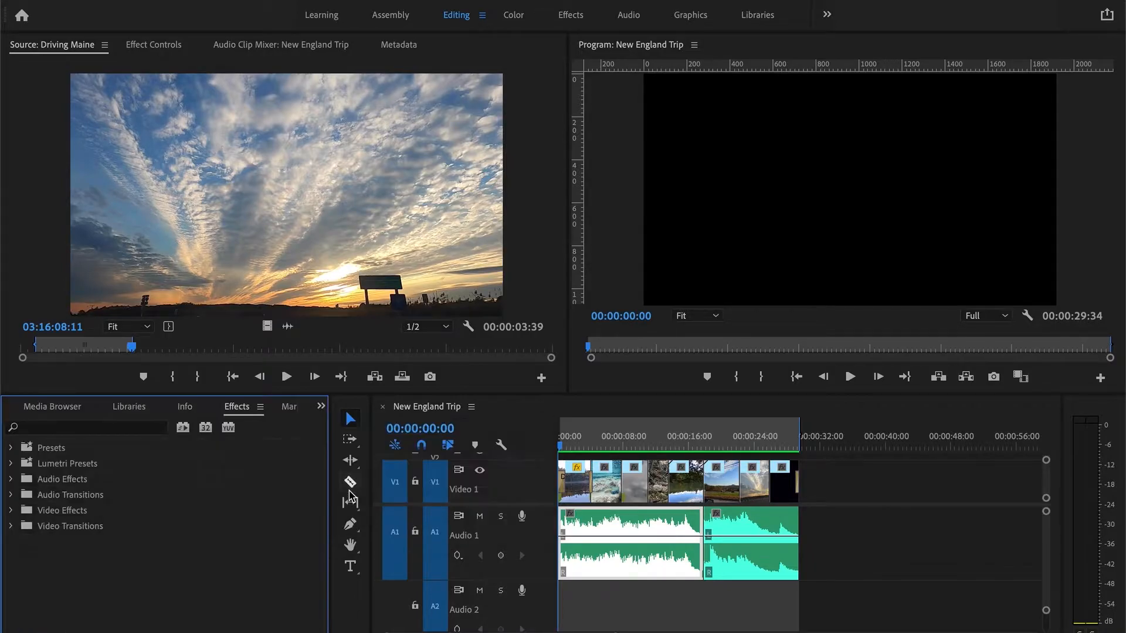
click(76, 496)
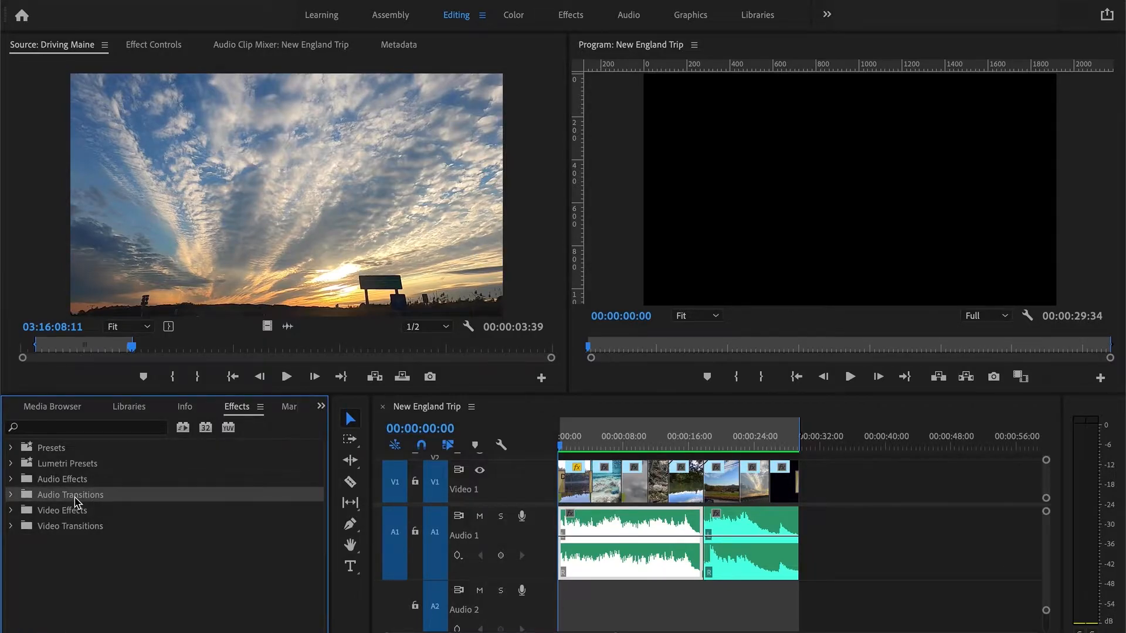
click(11, 496)
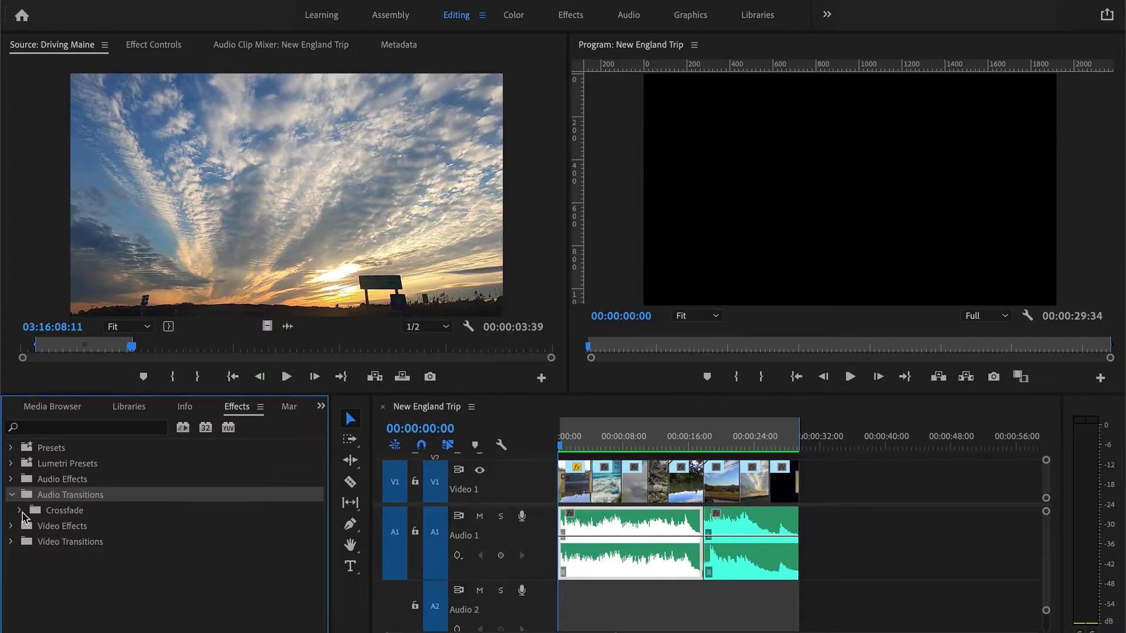
click(21, 512)
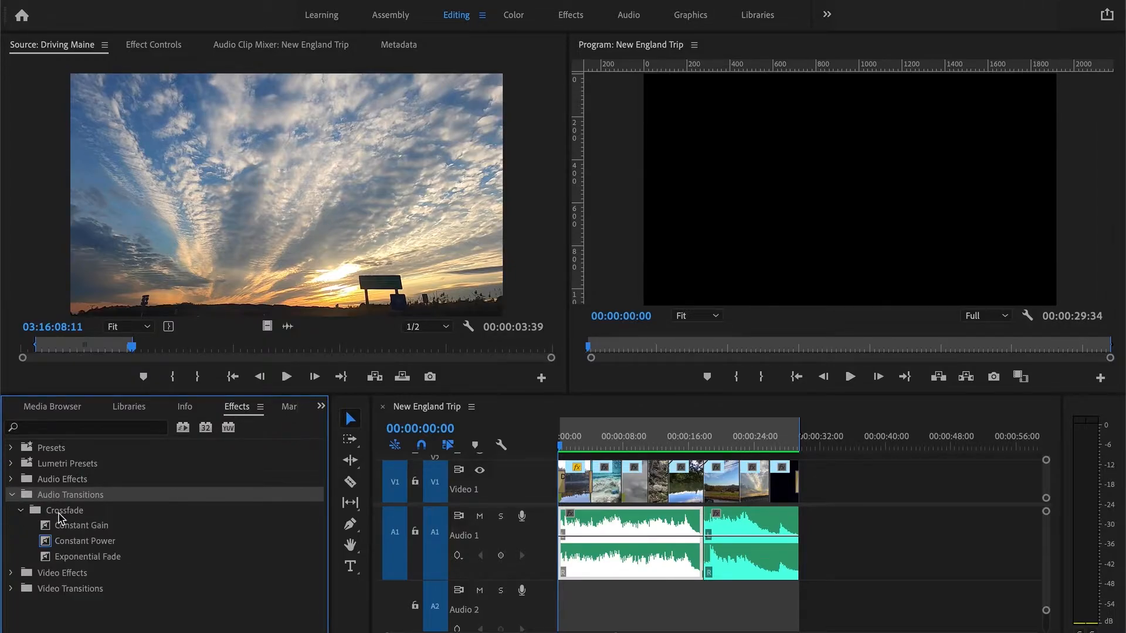
click(83, 529)
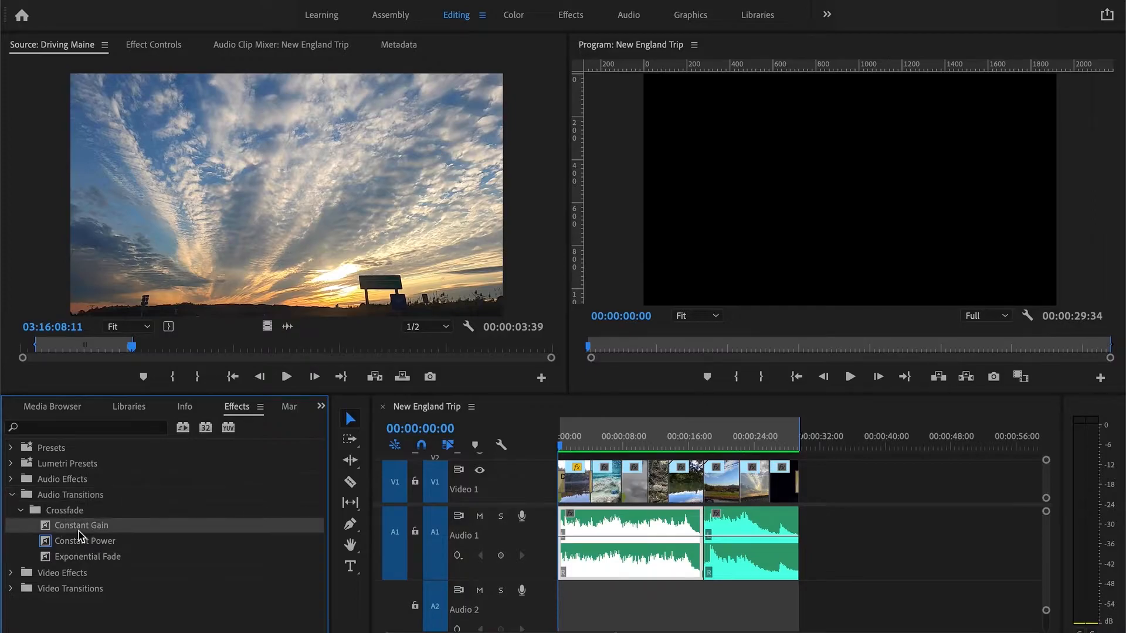
click(86, 544)
click(96, 558)
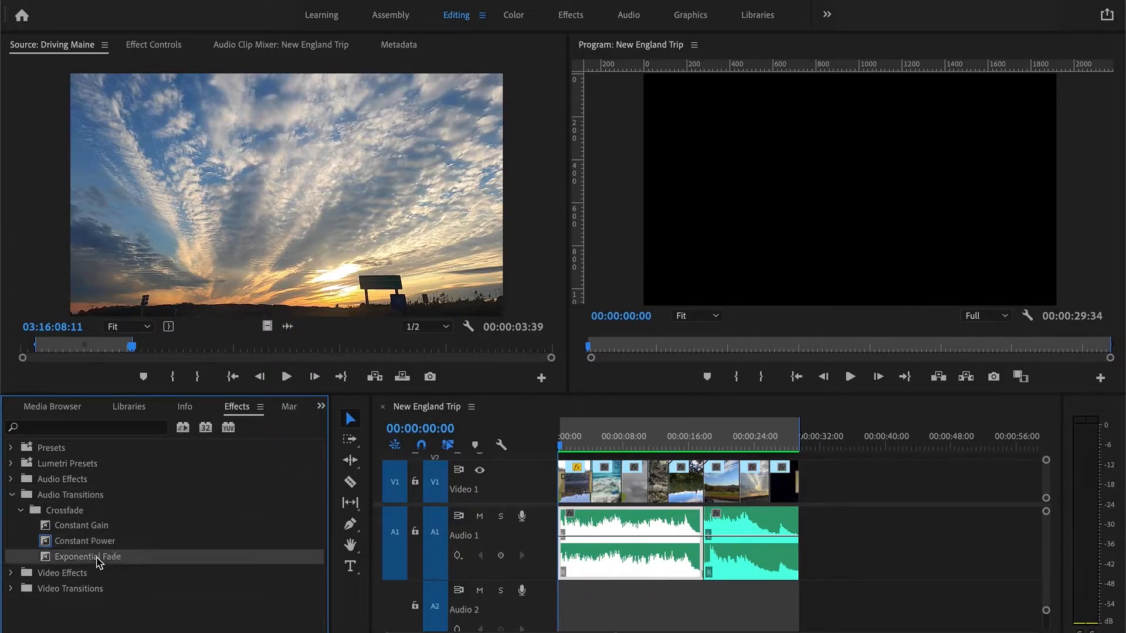
click(81, 543)
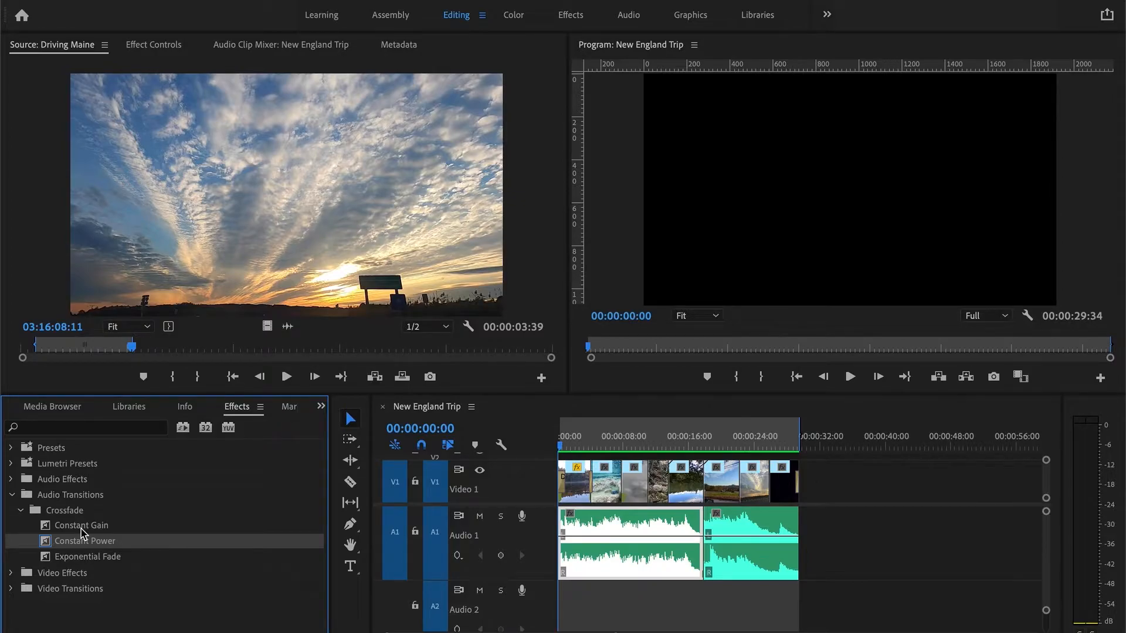
- Apply the Constant Gain crossfade to the beginning of the first audio clip on Audio 1 and select it
mouse_move(82, 528)
mouse_down()
mouse_move(520, 510)
mouse_move(566, 527)
mouse_up()
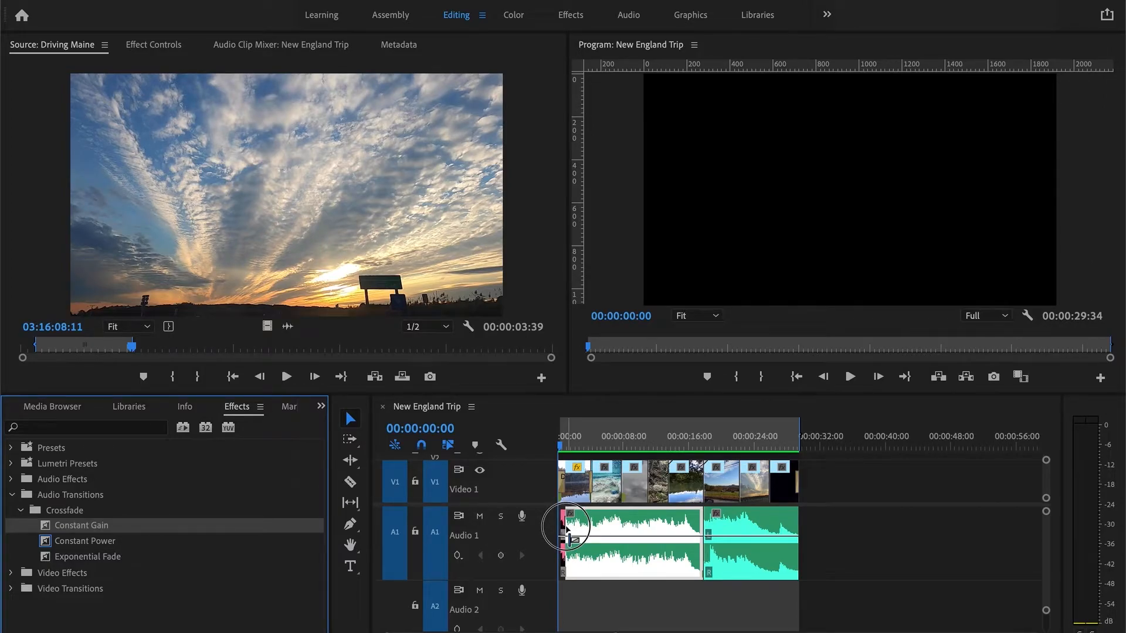
drag(566, 528, 565, 528)
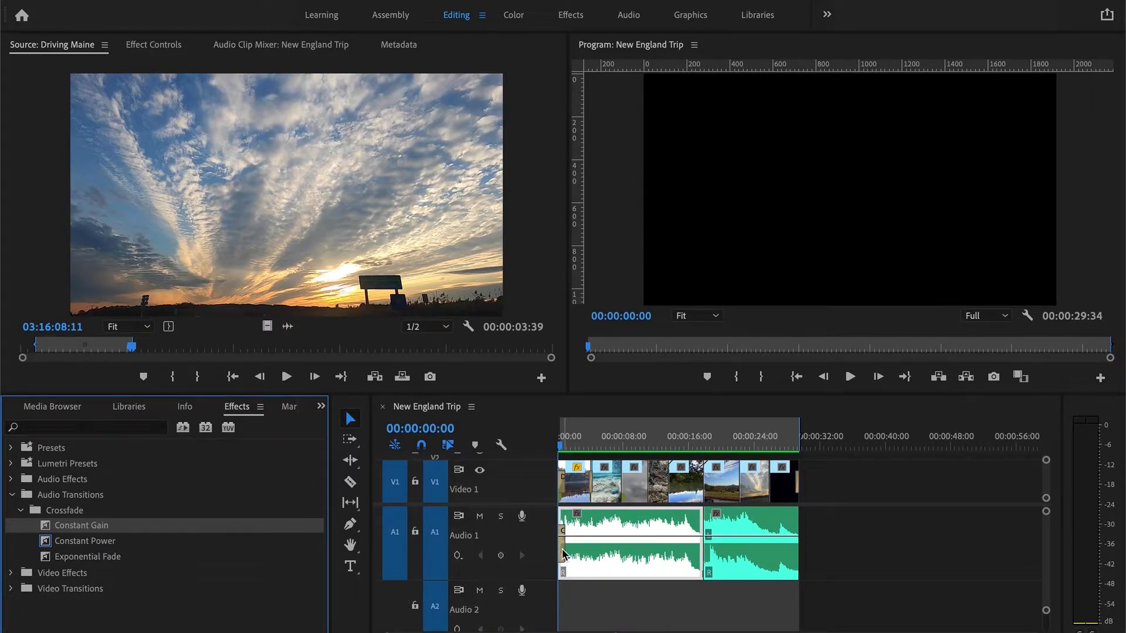
key(equal)
key(equal)
key(equal)
click(582, 552)
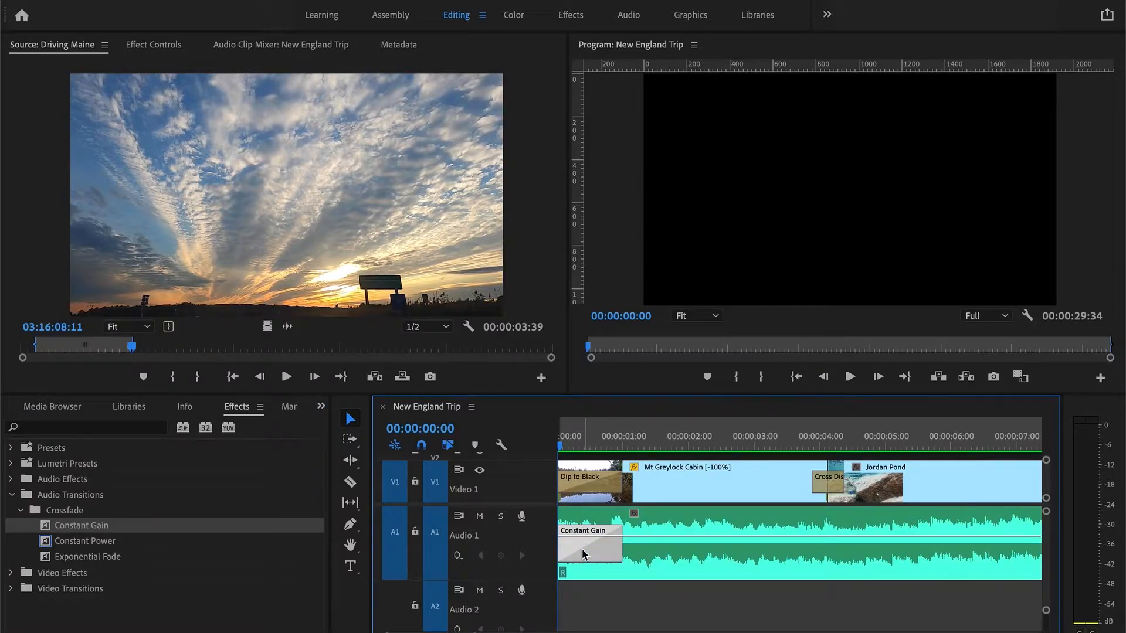
- Set the Constant Gain transition's duration to 00:00:02:00 in Effect Controls
click(153, 47)
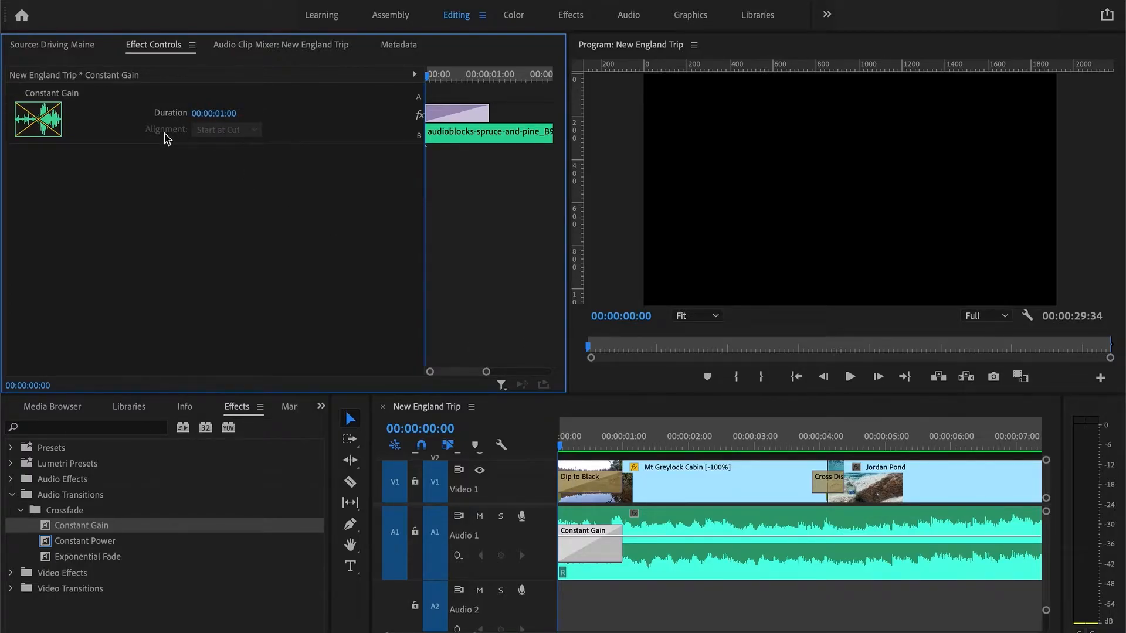
click(234, 114)
click(226, 114)
drag(247, 118, 188, 116)
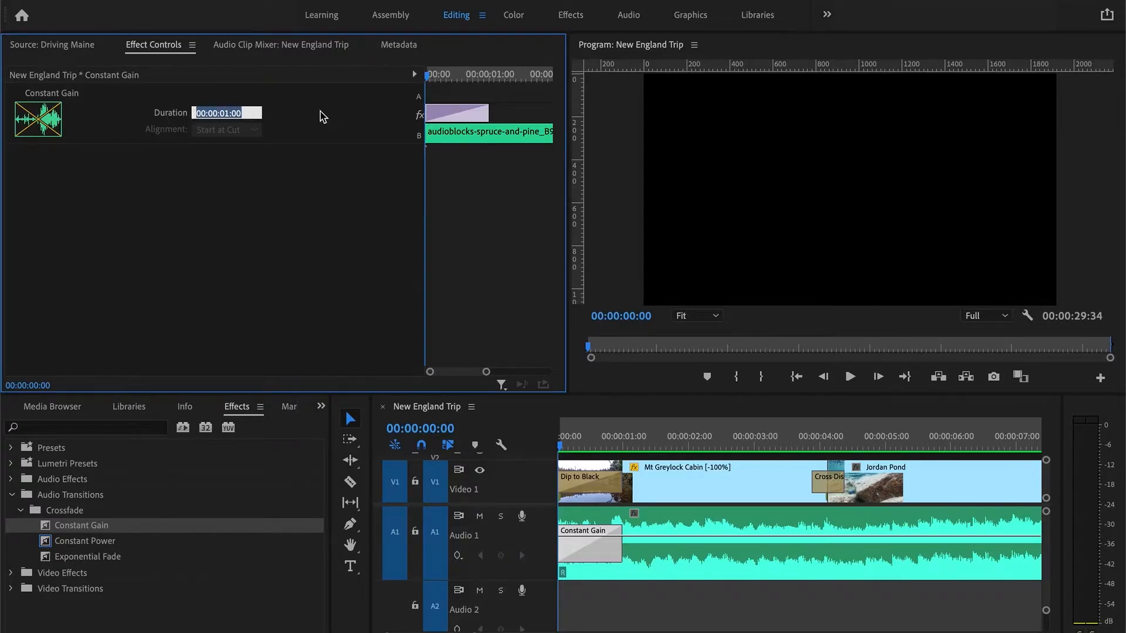
text(2)
key(Return)
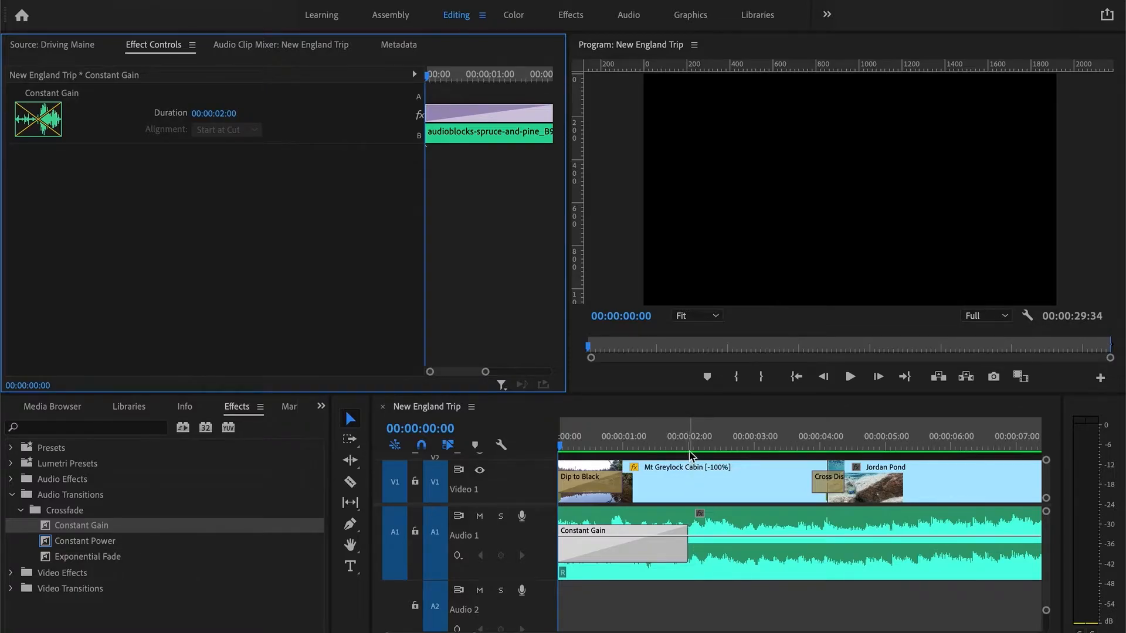
- Undo the duration change and a trial lengthening of the transition in Effect Controls
key(ctrl+z)
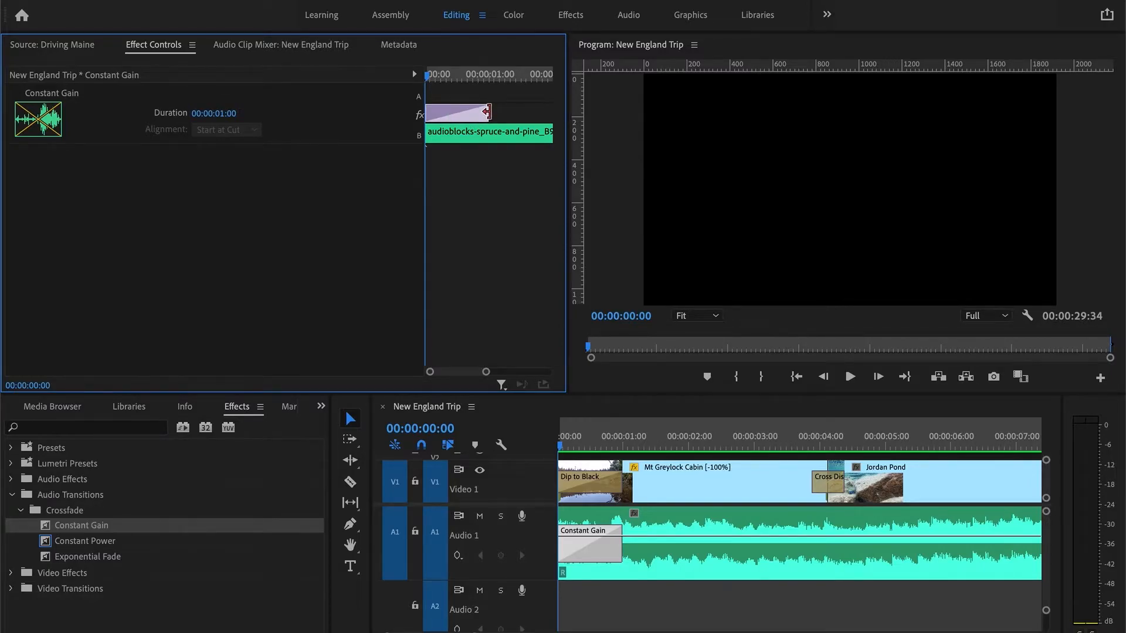
drag(487, 112, 545, 125)
key(super+z)
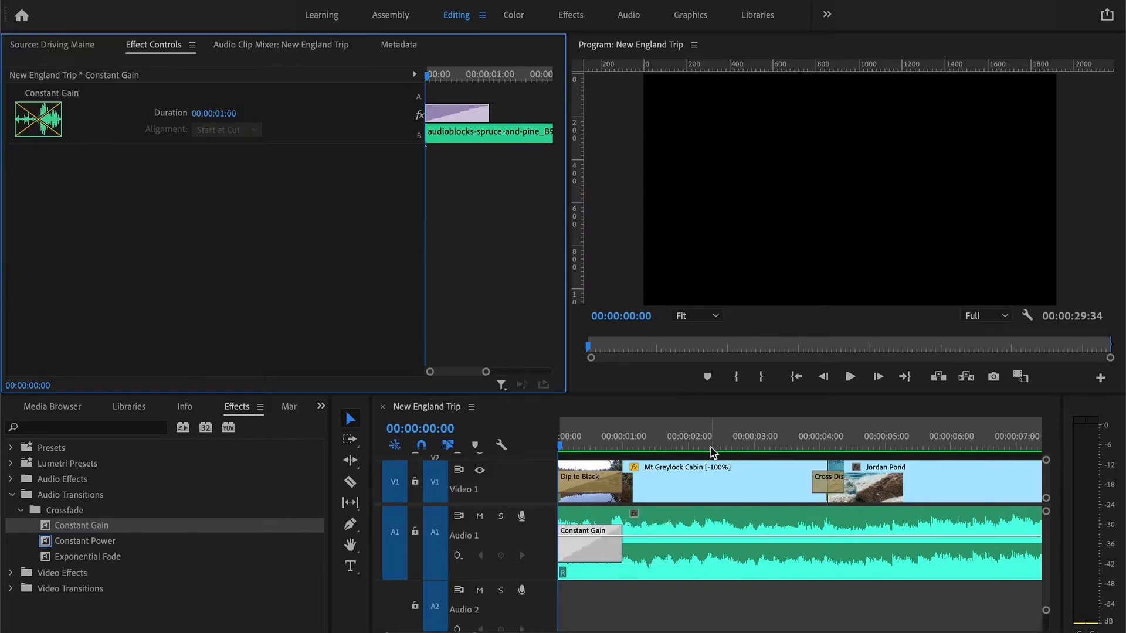
- Lengthen the Constant Gain transition on the timeline to about 00:00:04:09
click(628, 606)
click(592, 552)
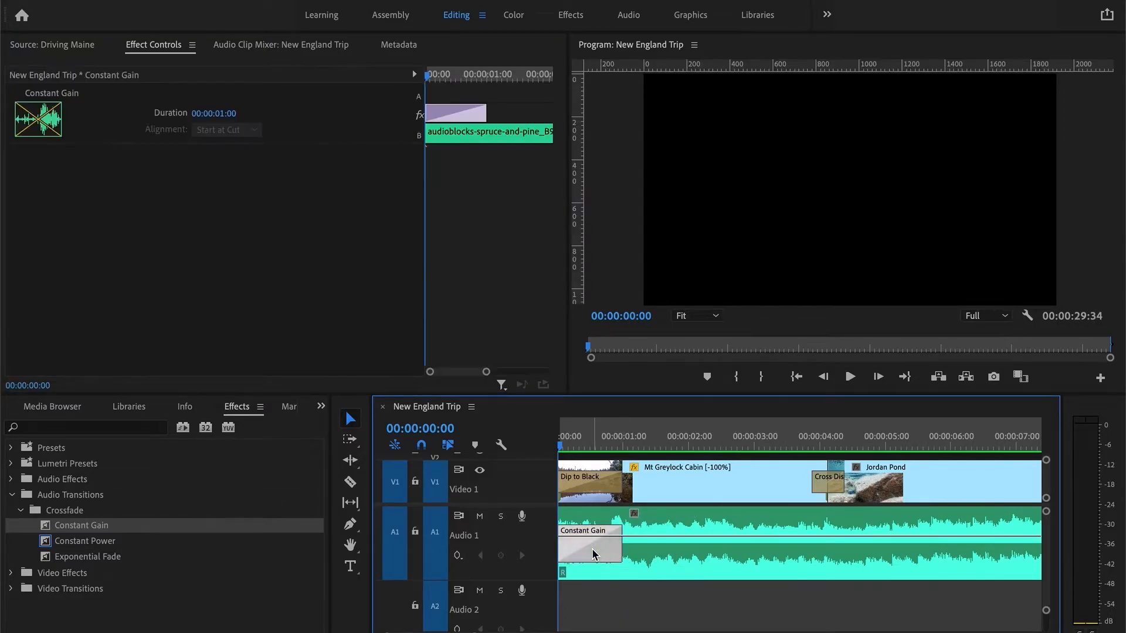
drag(620, 547, 828, 557)
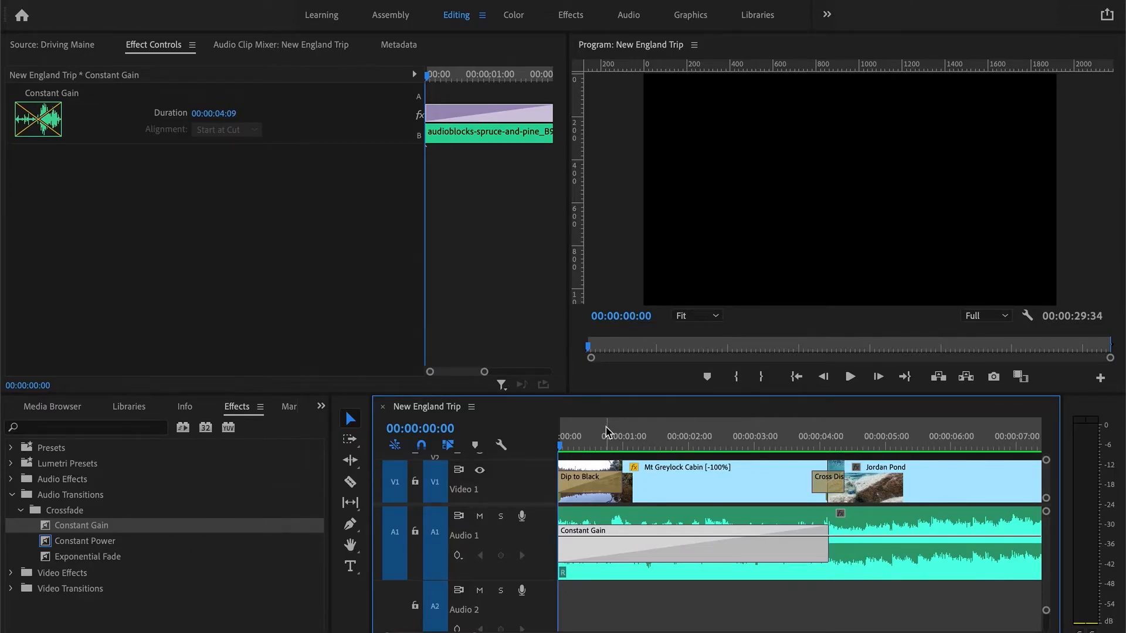
- Play back the lengthened crossfade and zoom the timeline out
key(space)
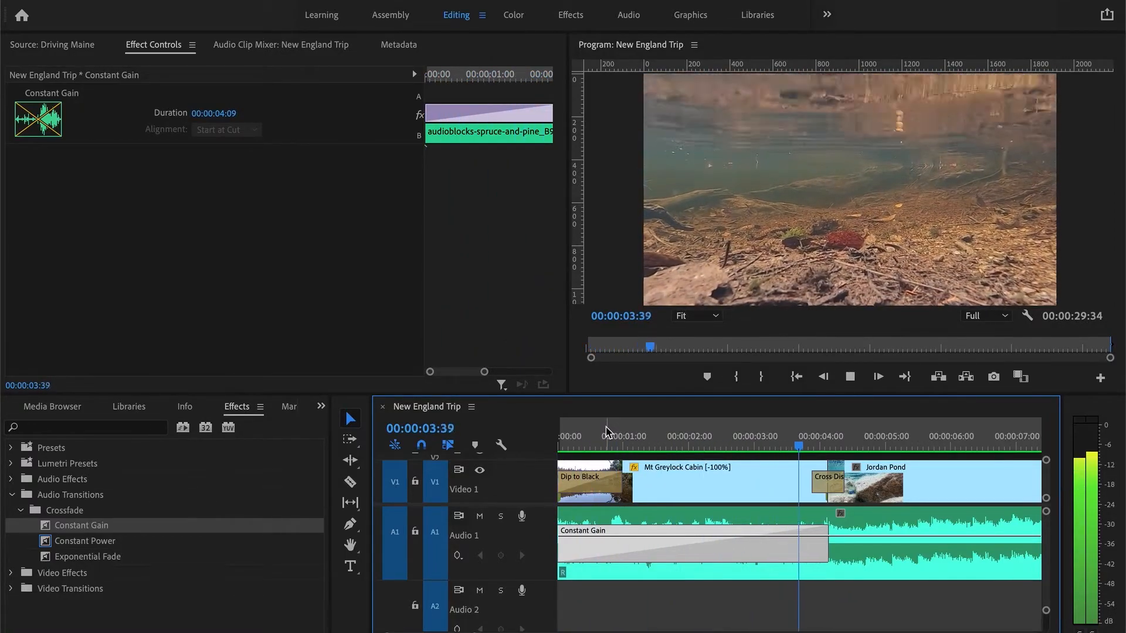
key(space)
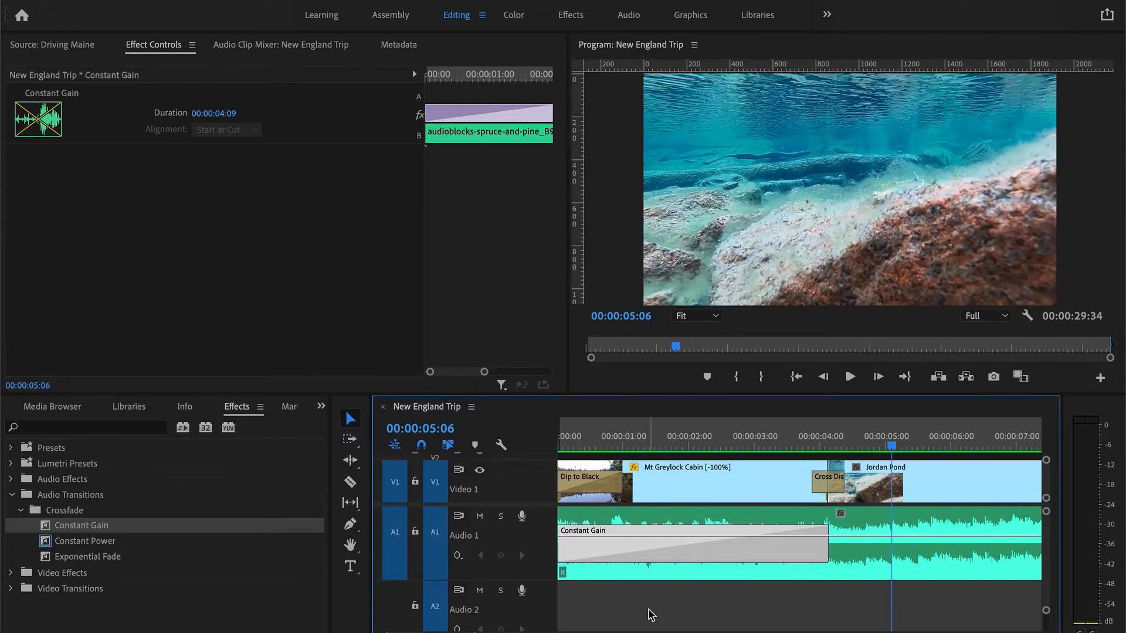
key(minus)
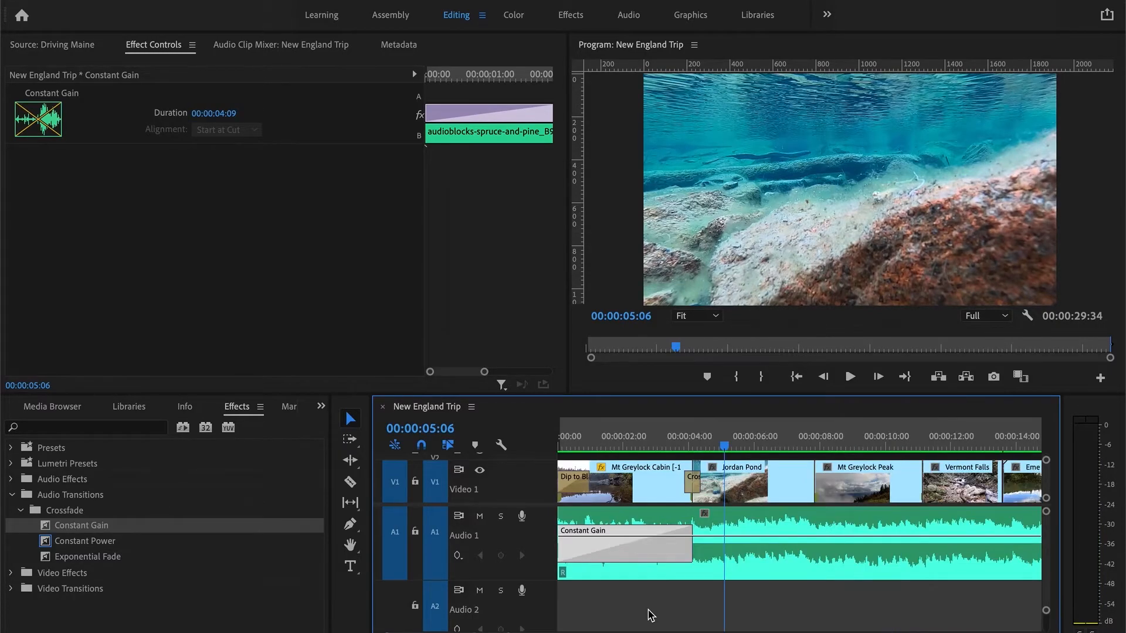
key(minus)
- Play the cut between the Emerald Lake and Driving Lucerne clips around 17 seconds
click(848, 443)
drag(849, 444, 851, 444)
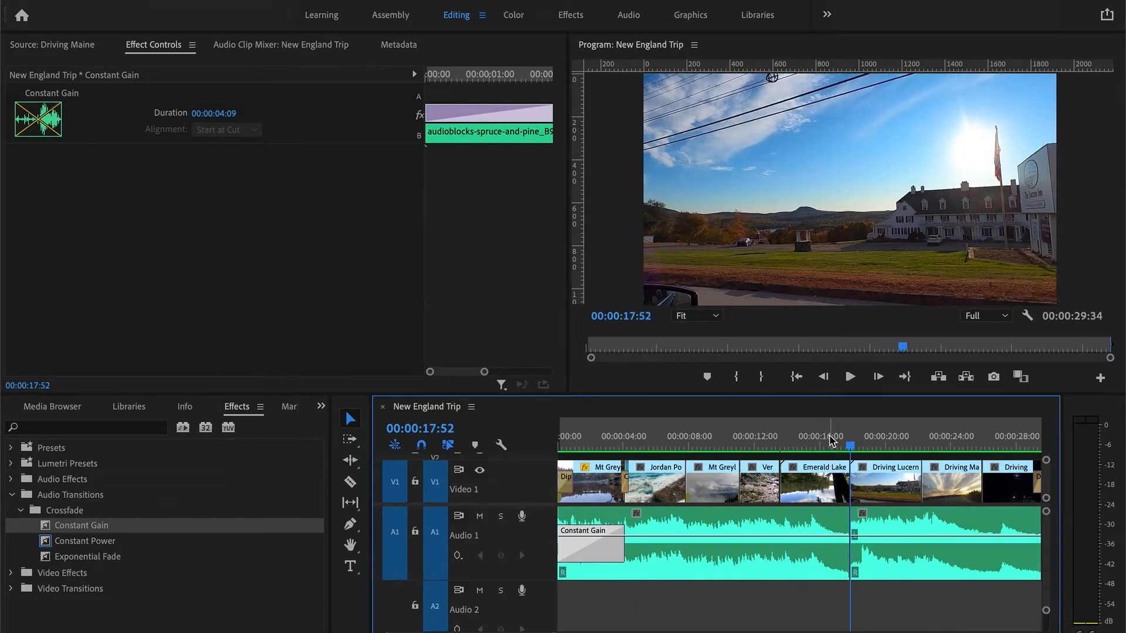
click(829, 439)
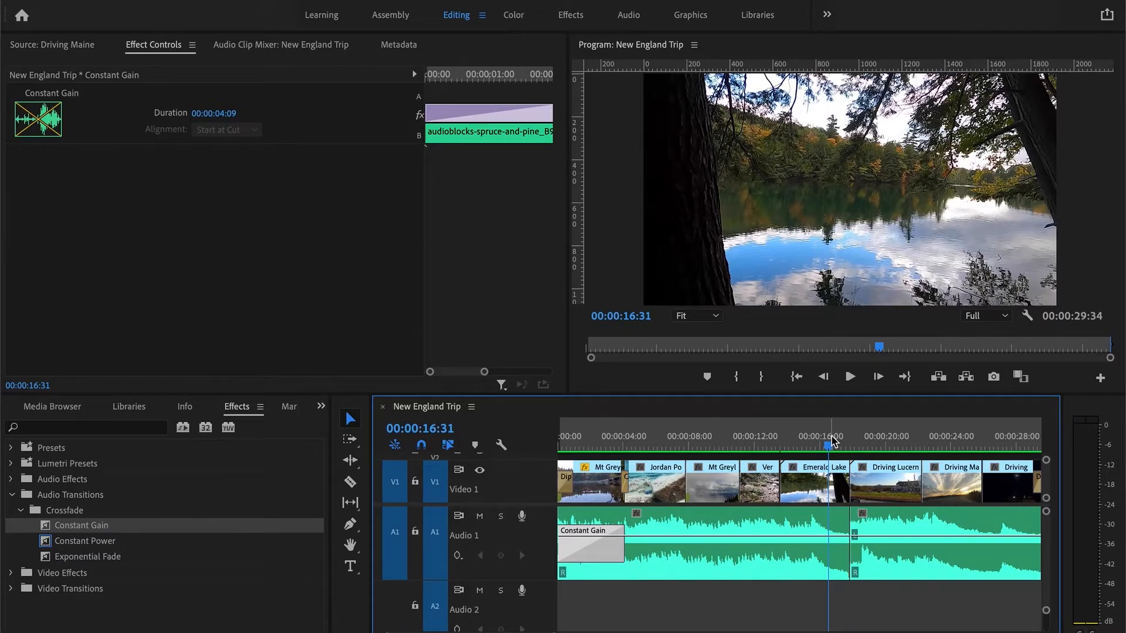
key(space)
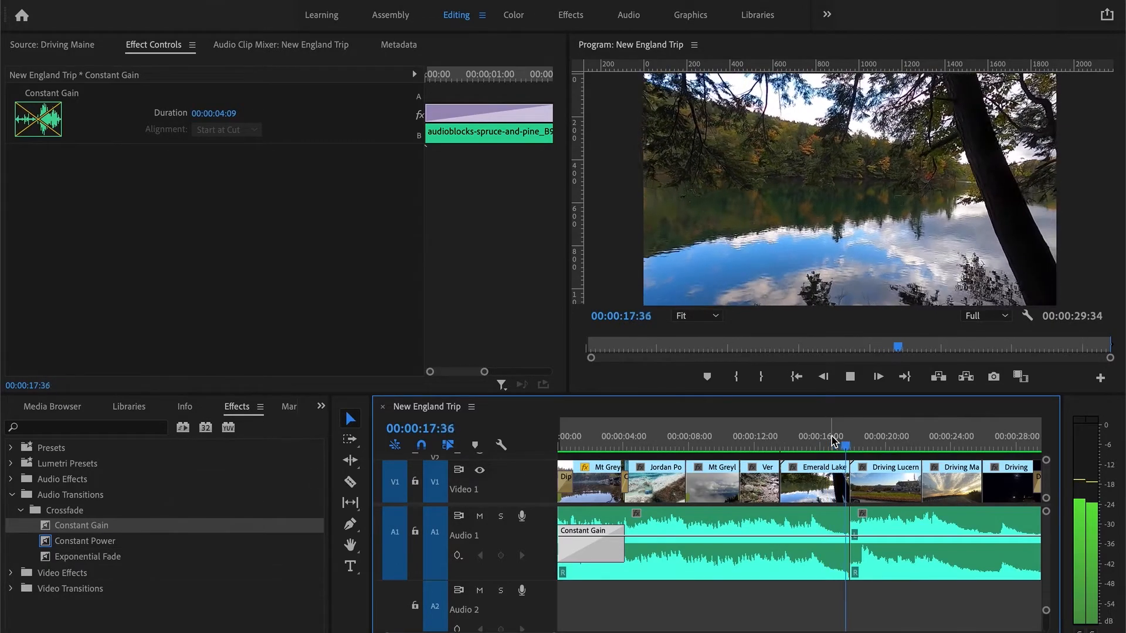
key(space)
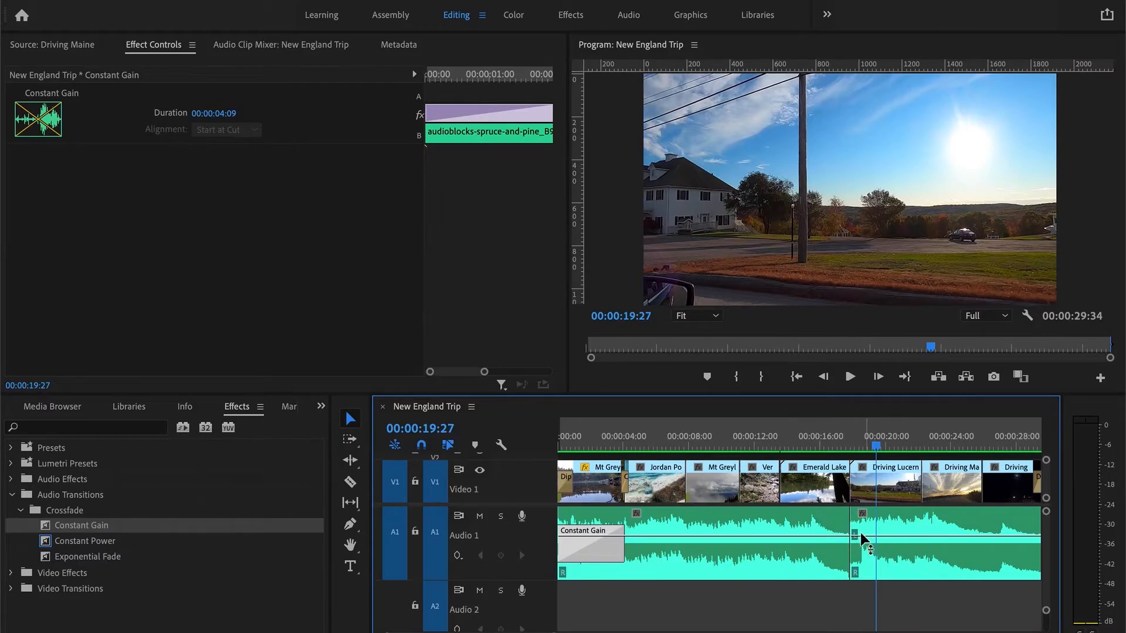
drag(868, 441, 850, 448)
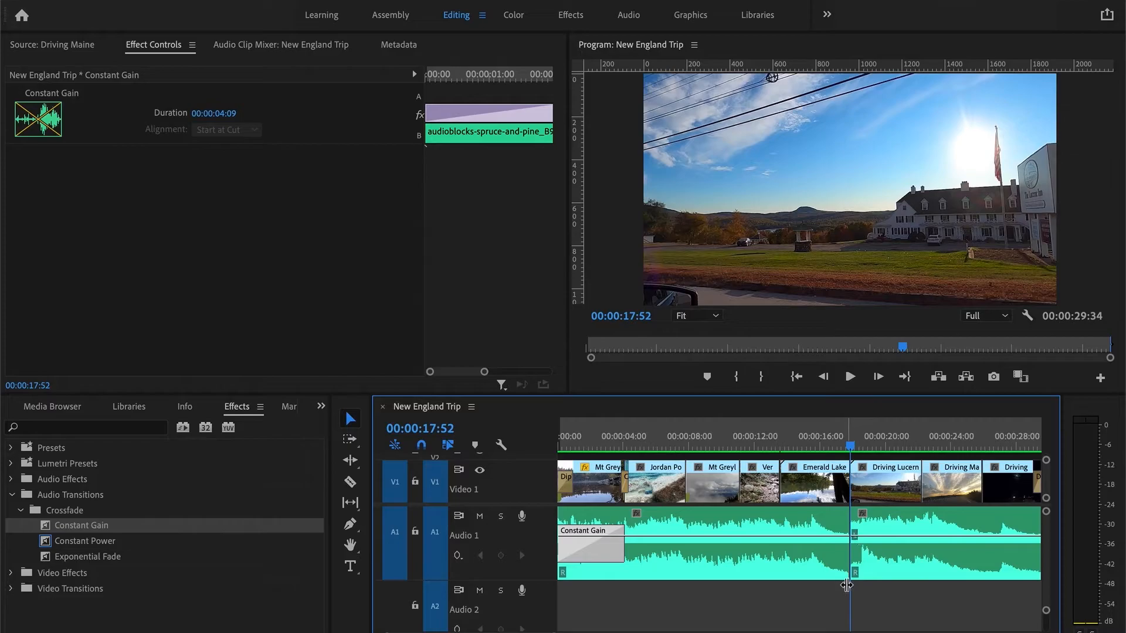
- Apply the Constant Power crossfade to the audio cut between the Emerald Lake and Driving Lucerne clips
click(88, 543)
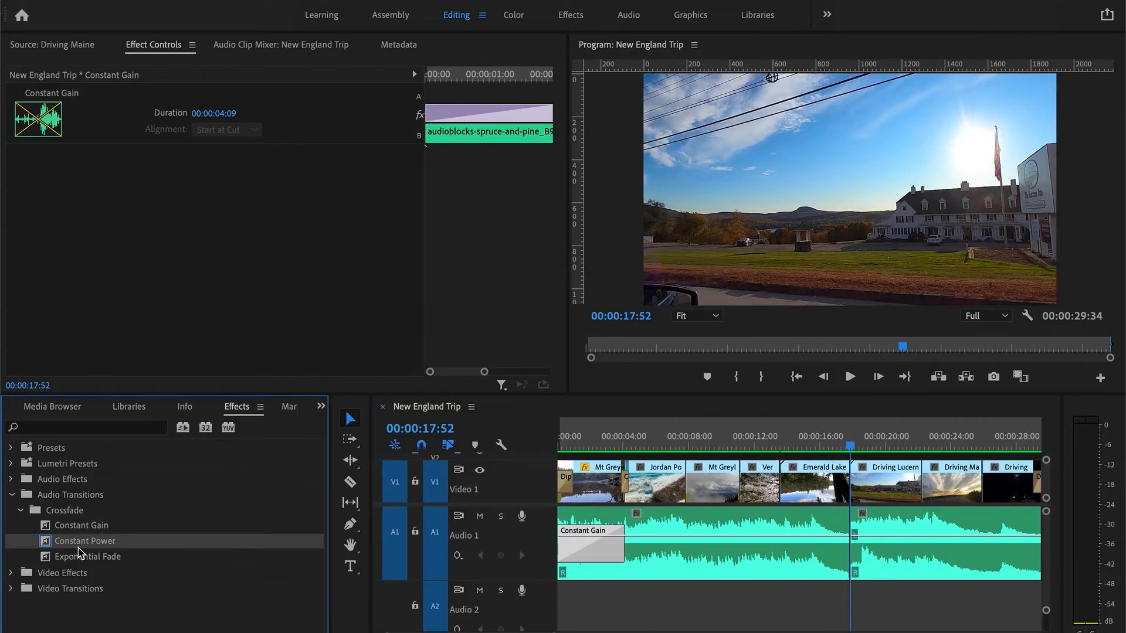
drag(70, 544, 853, 530)
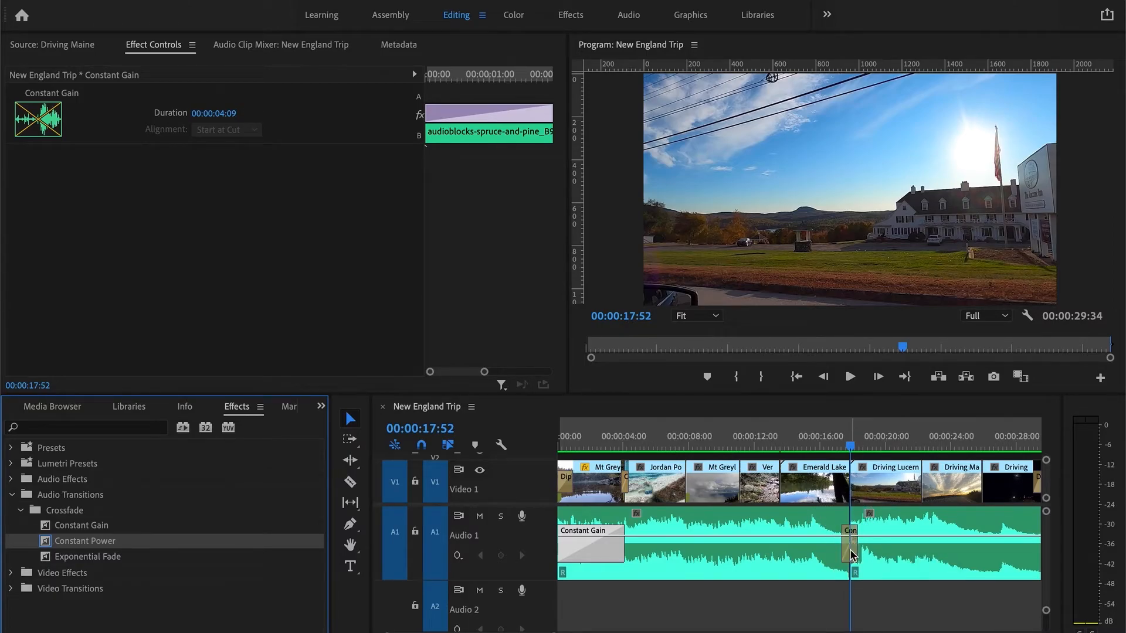
click(850, 548)
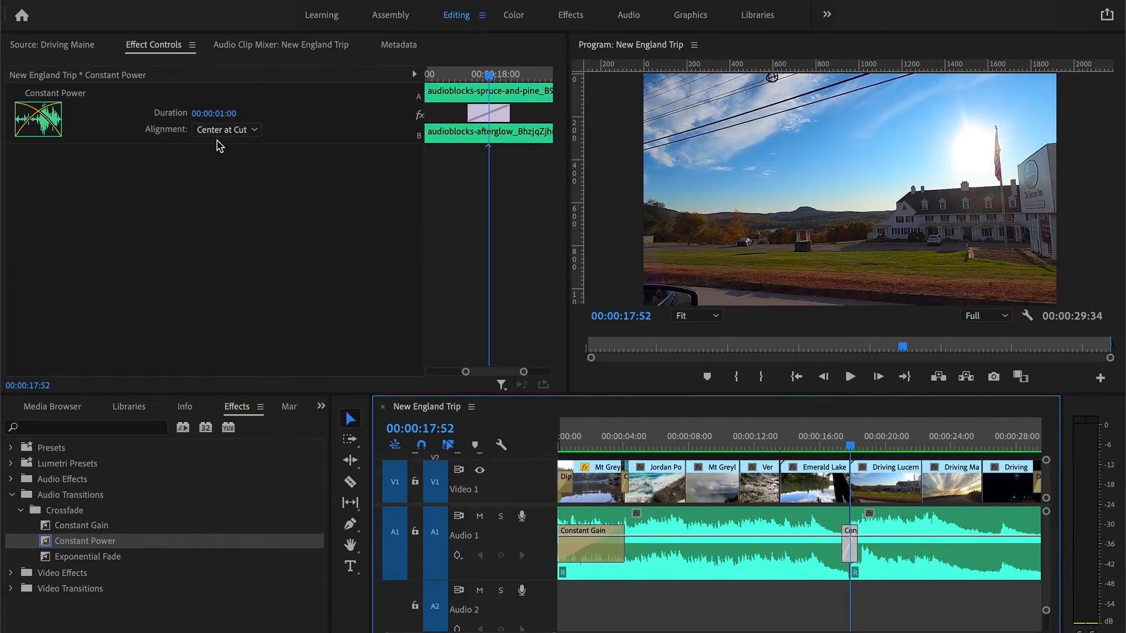
- Set the Constant Power transition's duration to 00:00:02:00
click(215, 113)
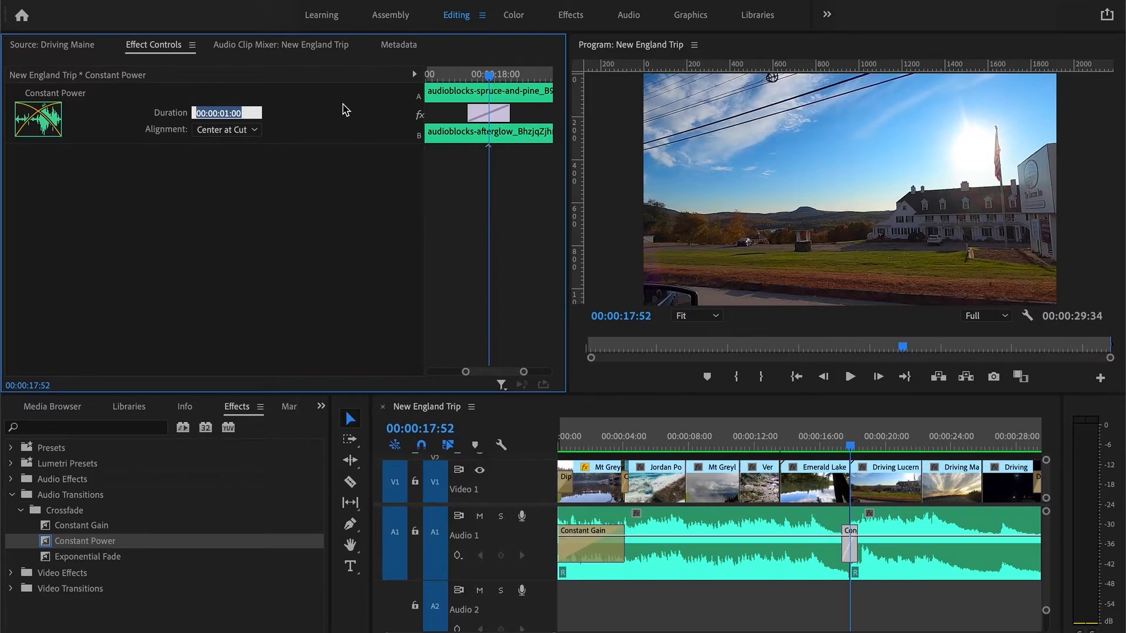
text(2:0)
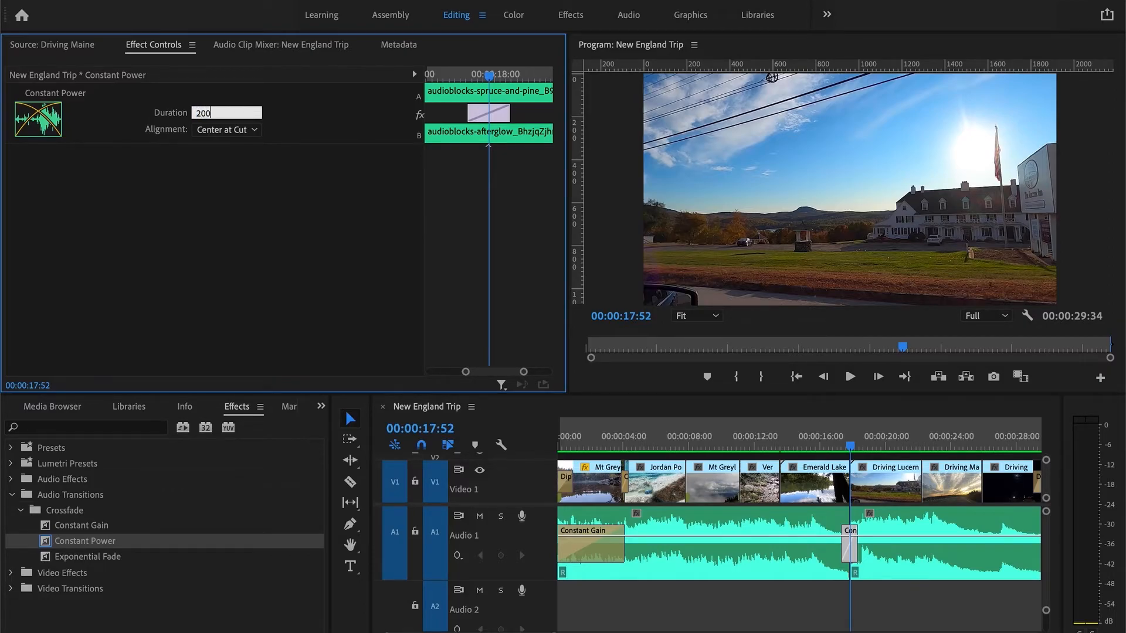
text(0)
key(Return)
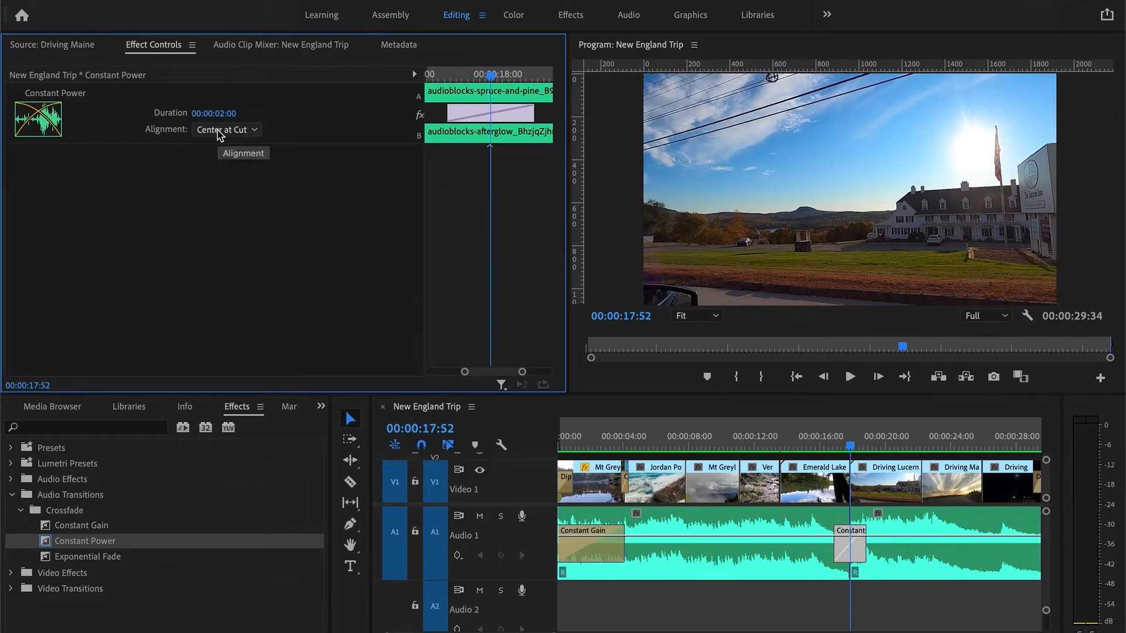
- Try the Start at Cut and End at Cut alignments for the transition, then set it back to Center at Cut
click(776, 520)
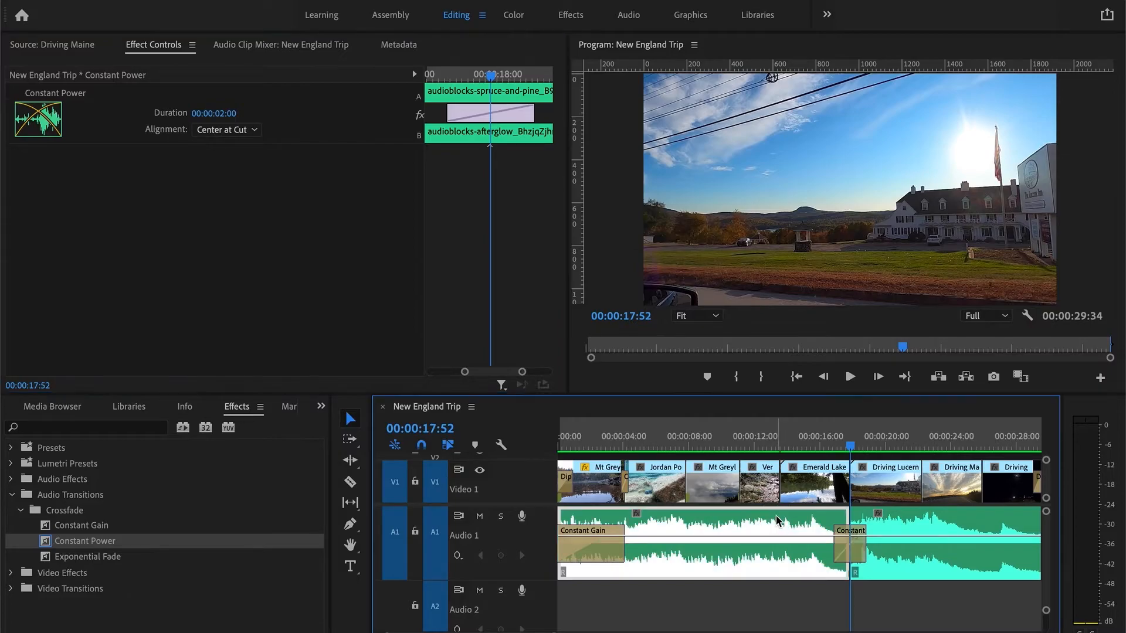
click(895, 531)
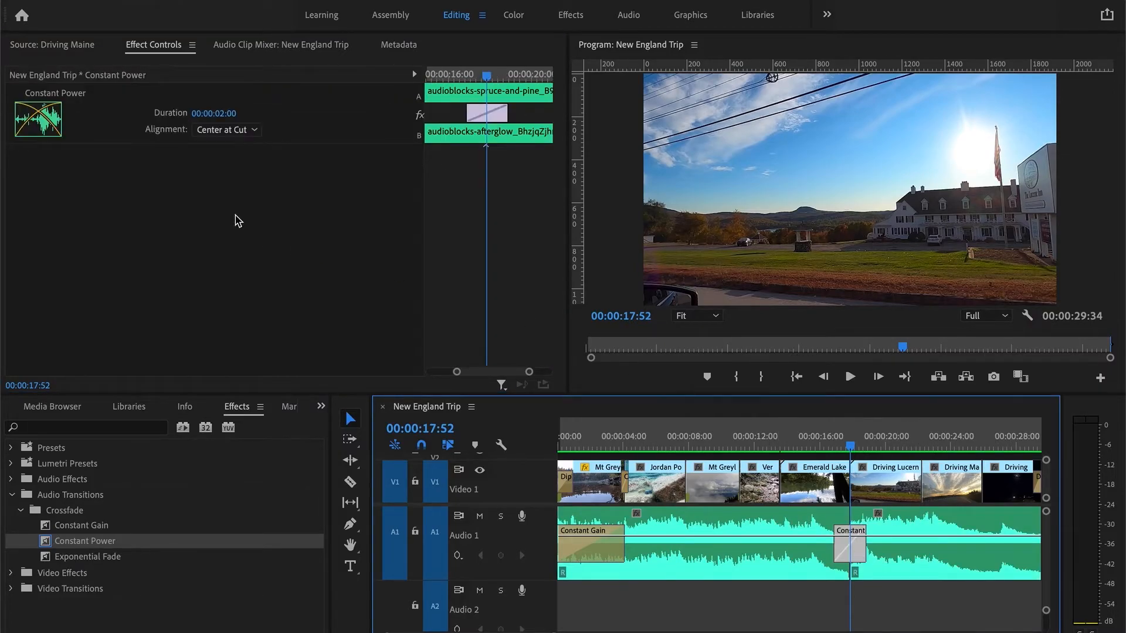
click(226, 129)
click(234, 167)
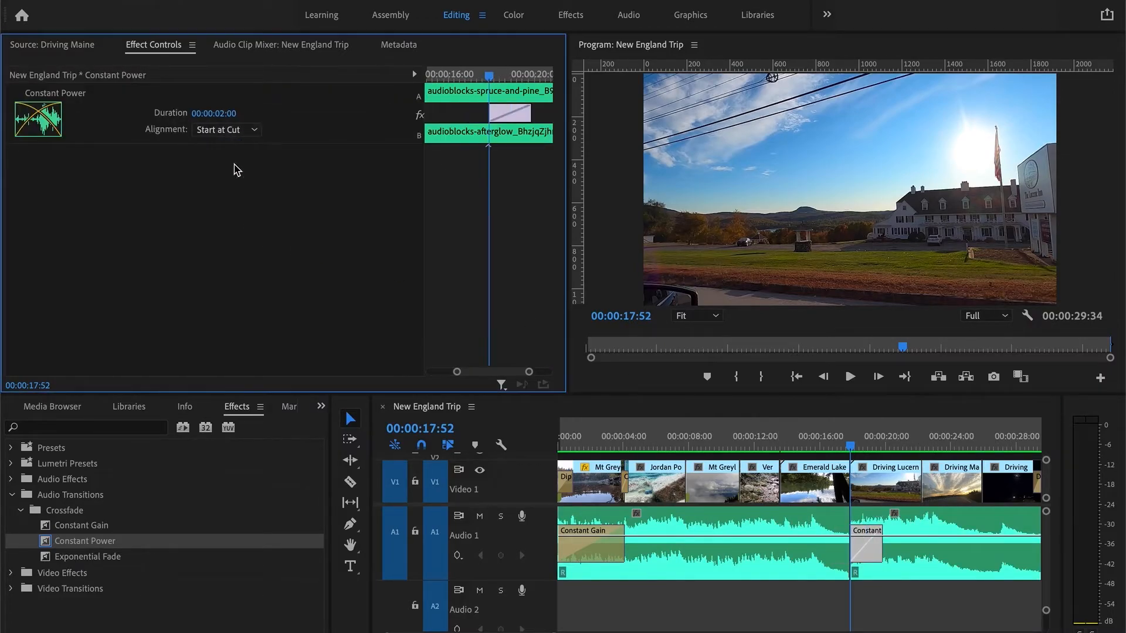
click(238, 130)
click(238, 180)
click(240, 127)
click(248, 149)
- Play back the crossfade between Emerald Lake and Driving Lucerne starting from about 15 seconds
click(798, 529)
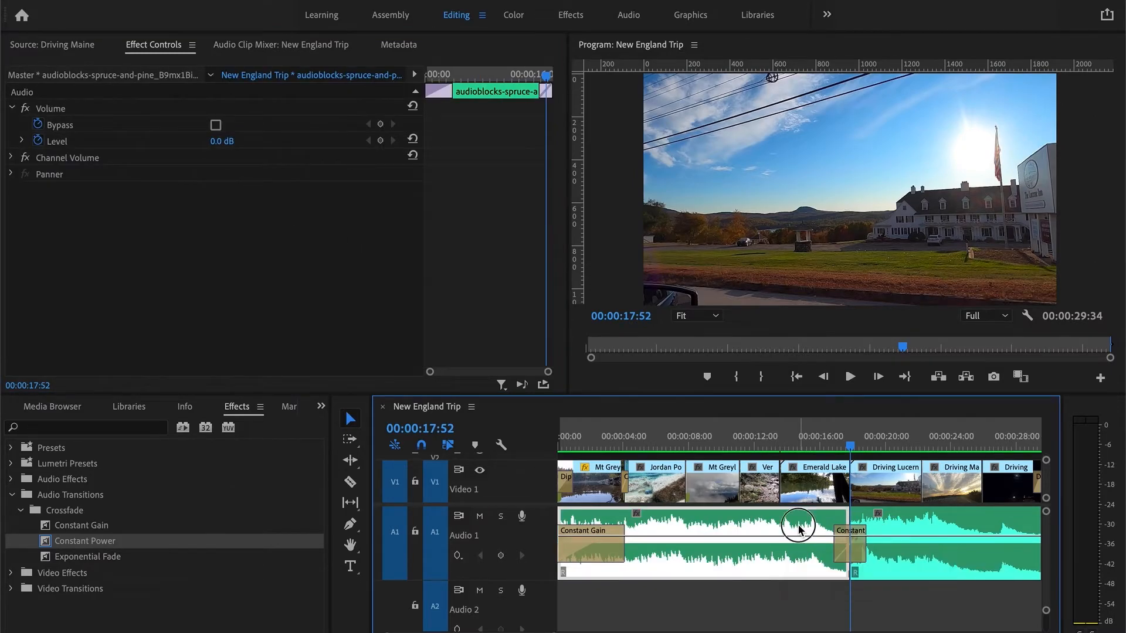
click(912, 530)
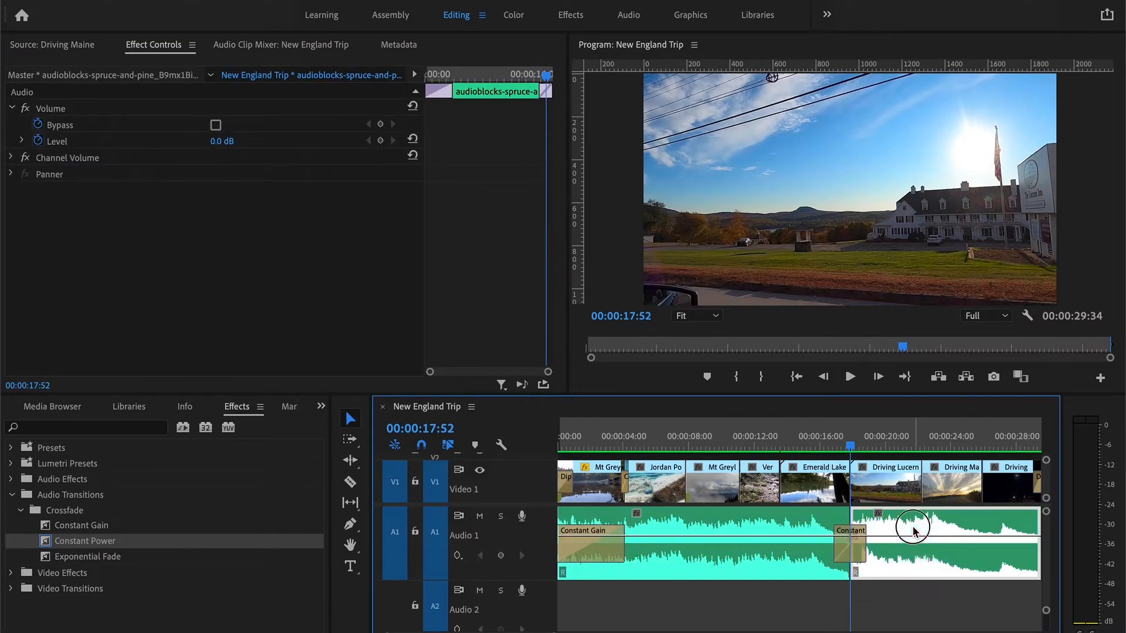
click(828, 434)
drag(827, 434, 817, 437)
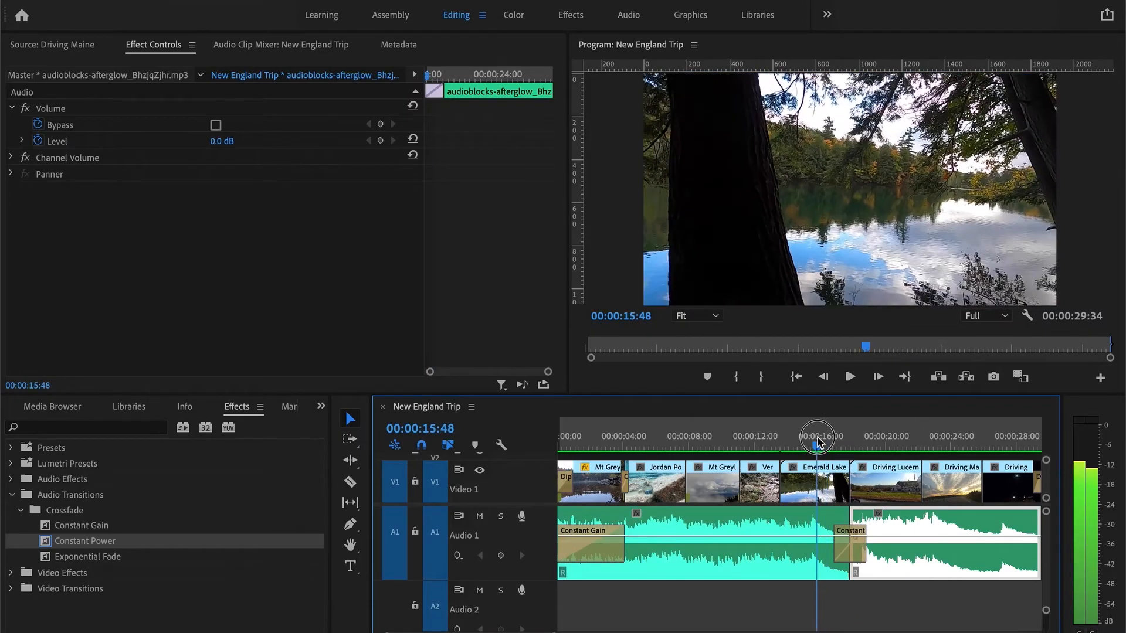
key(space)
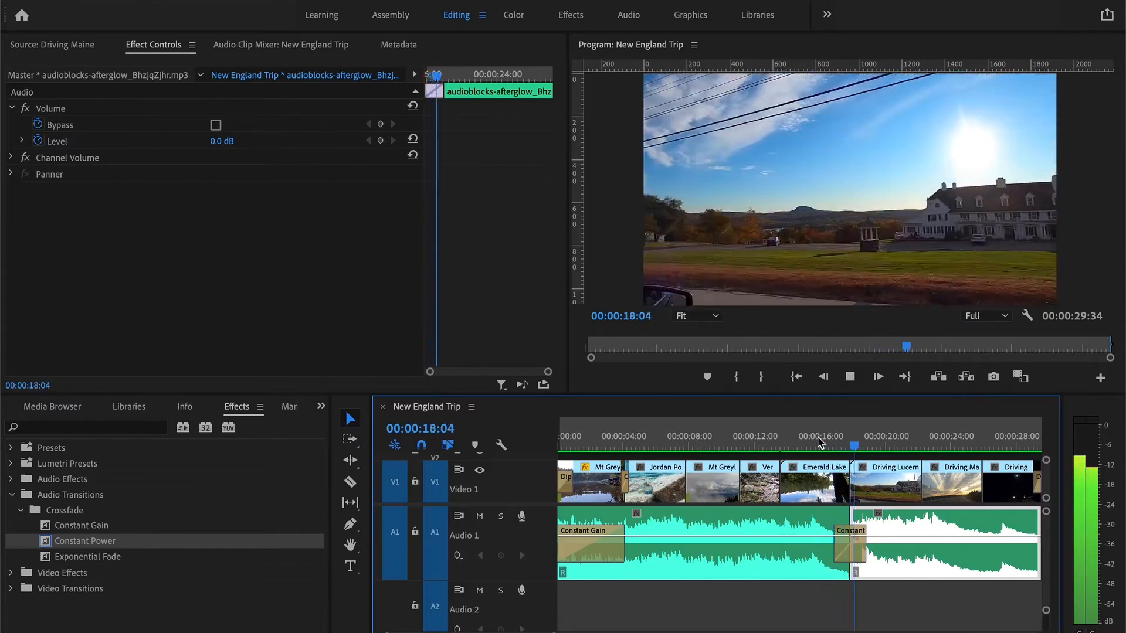
- Delete the Constant Power transition and reapply the default audio transition at the Emerald Lake–Driving Lucerne cut
click(851, 554)
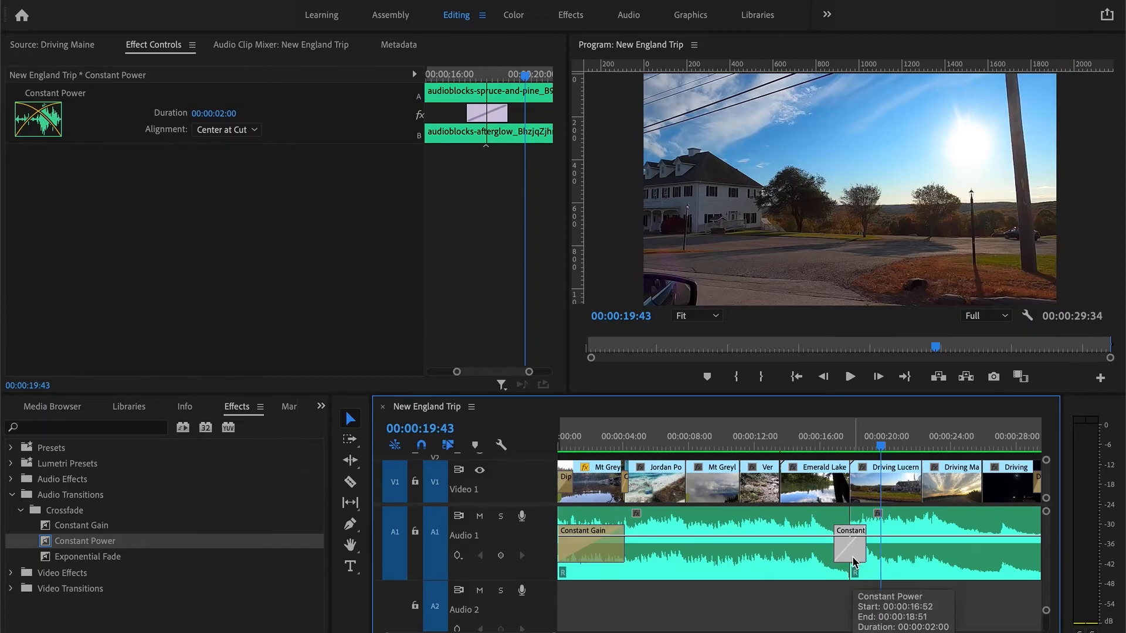
key(Delete)
mouse_move(854, 442)
mouse_down()
mouse_move(841, 444)
mouse_move(851, 444)
mouse_up()
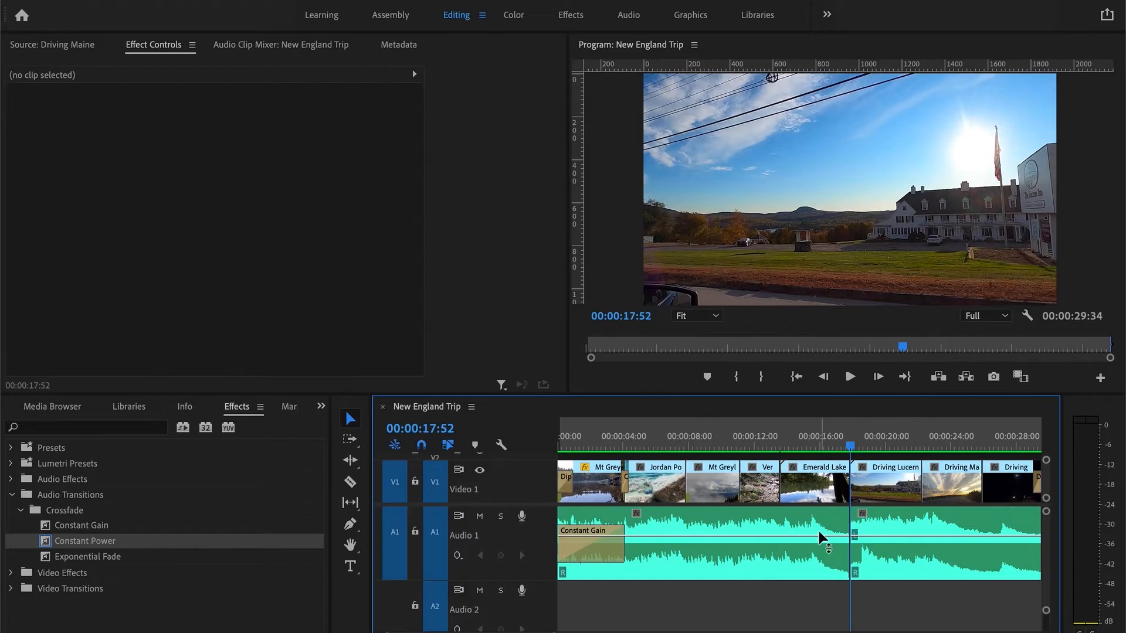
click(847, 542)
key(super+shift+d)
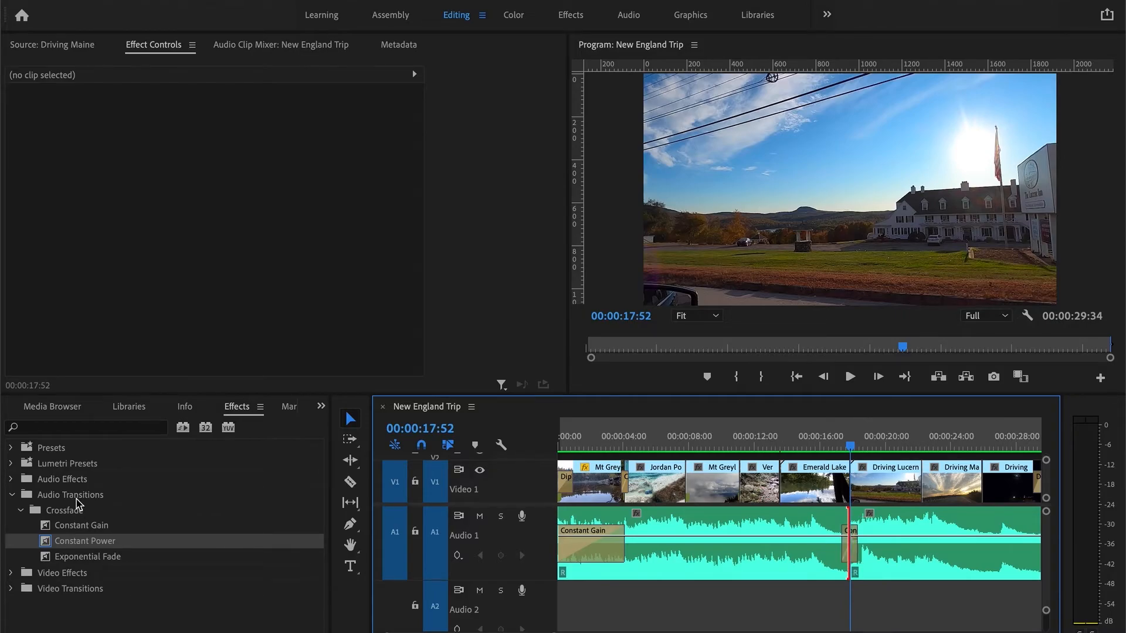
- Set the new crossfade's duration to 00:00:02:00
click(53, 545)
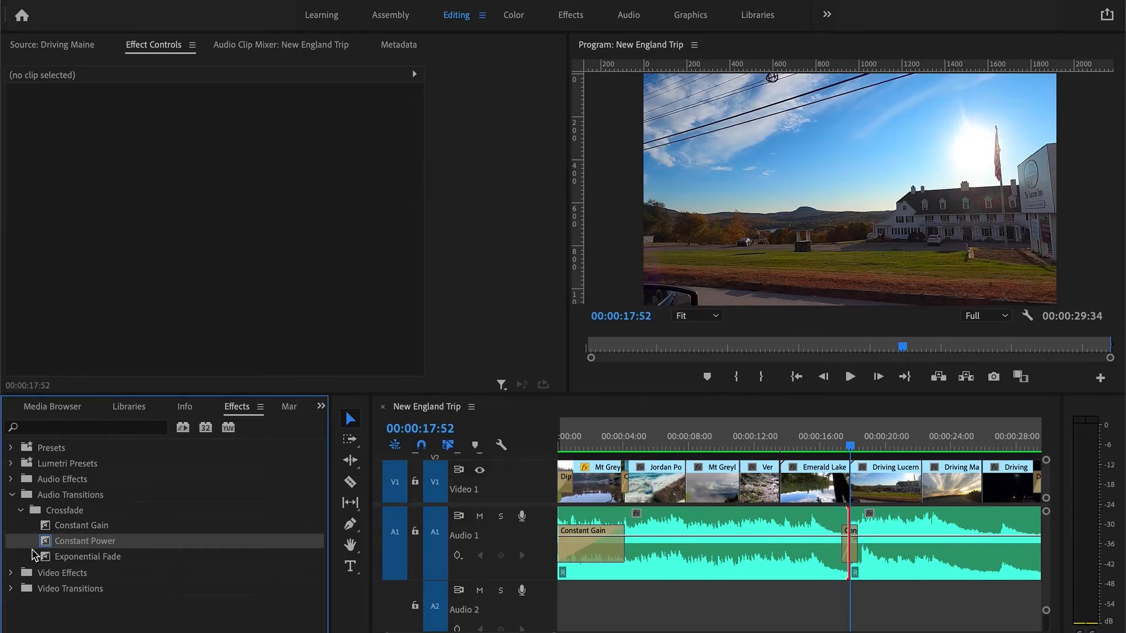
click(850, 548)
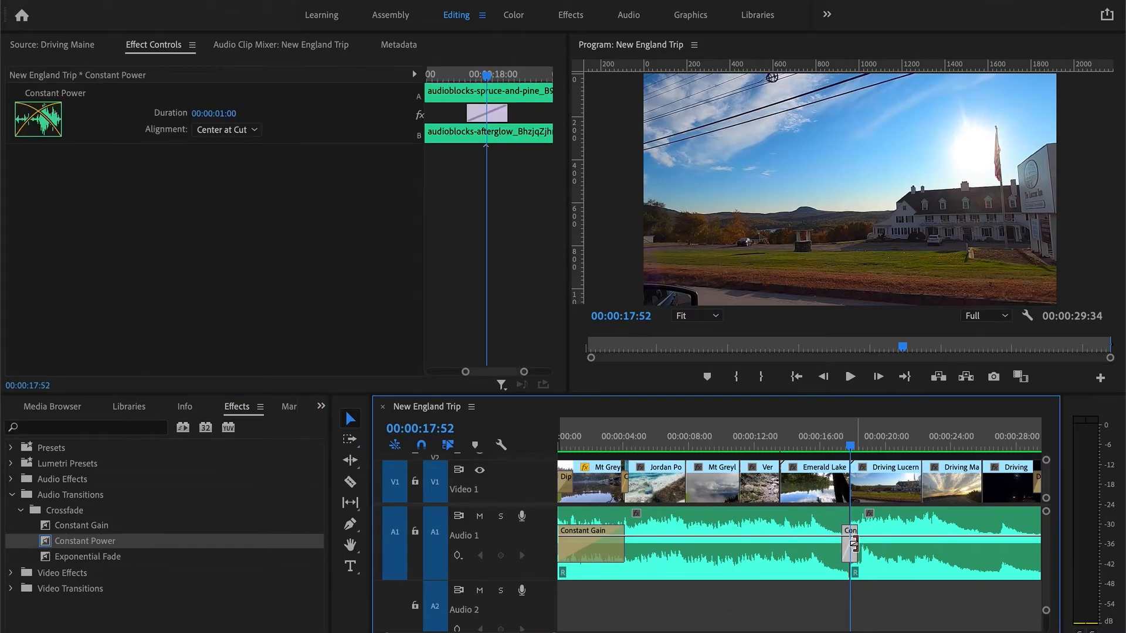
drag(854, 544, 870, 544)
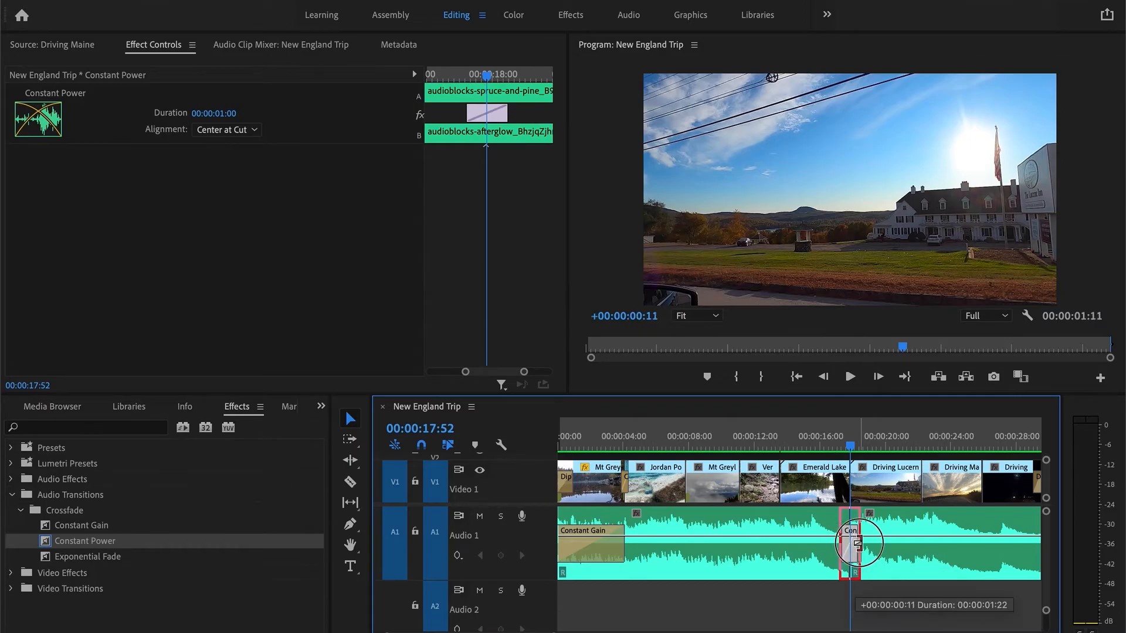
click(218, 112)
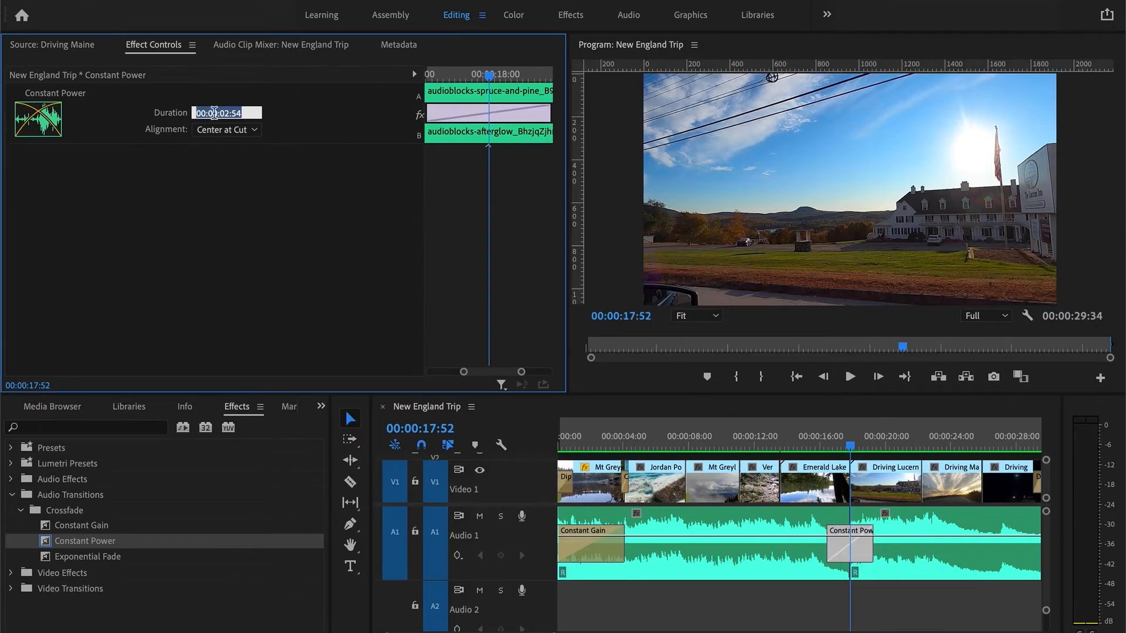
text(200)
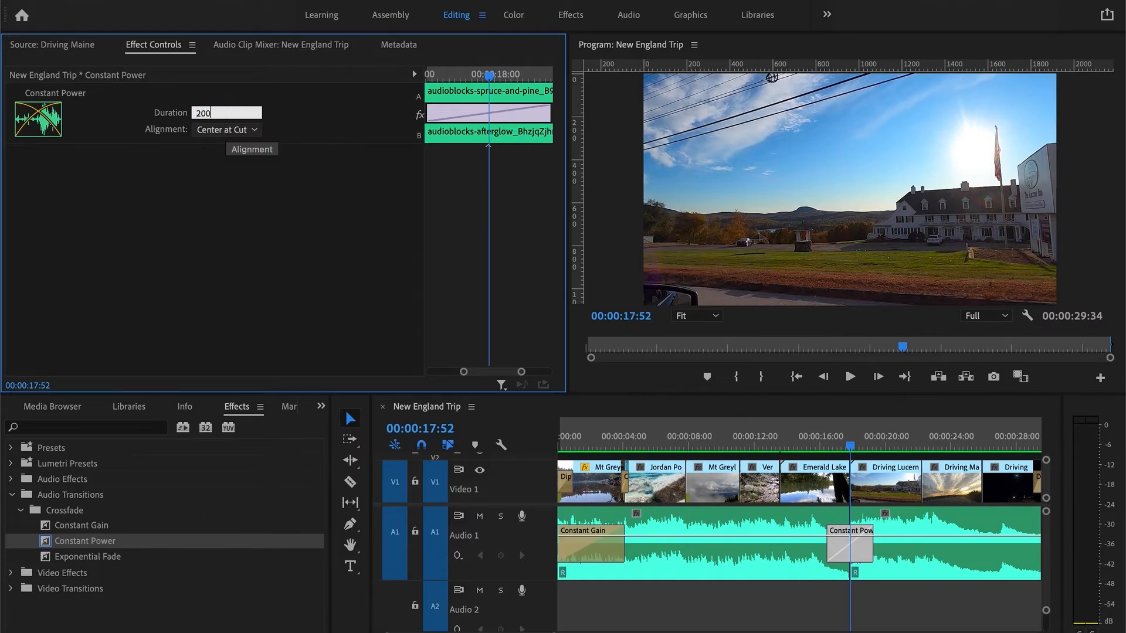
key(Return)
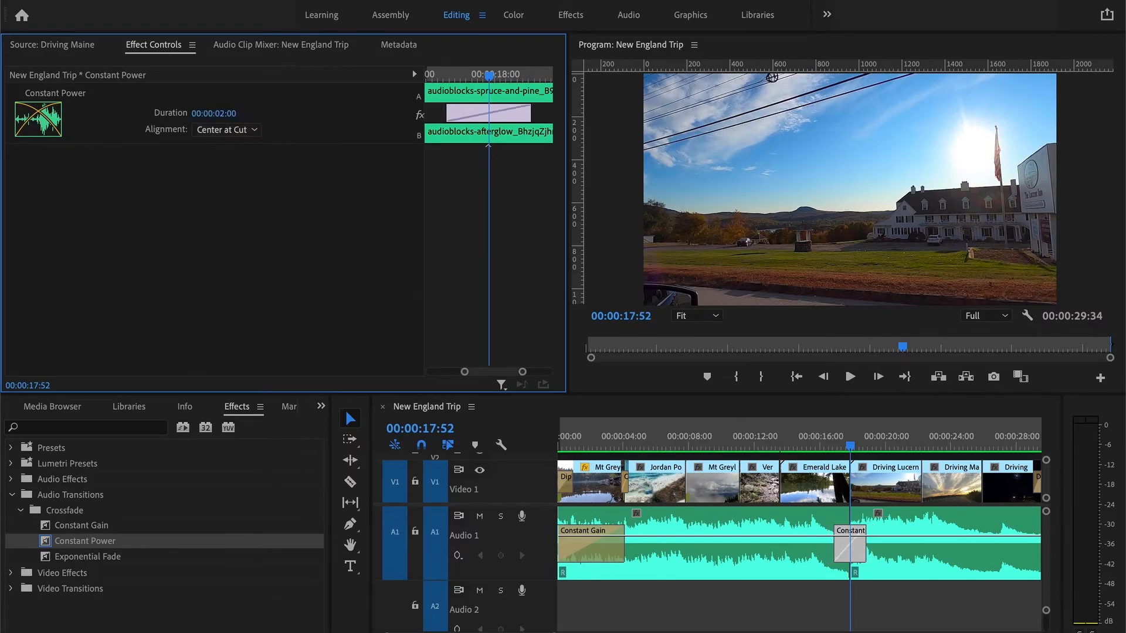
- Play the end of the sequence from about 25 seconds
drag(538, 632, 547, 632)
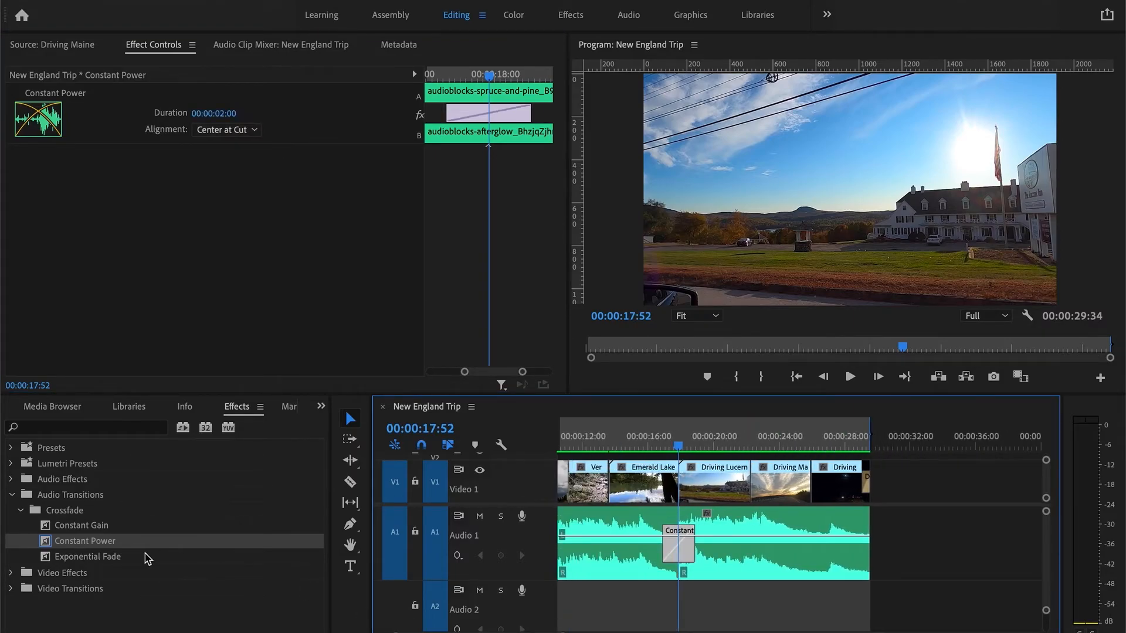
click(122, 557)
drag(855, 432, 802, 441)
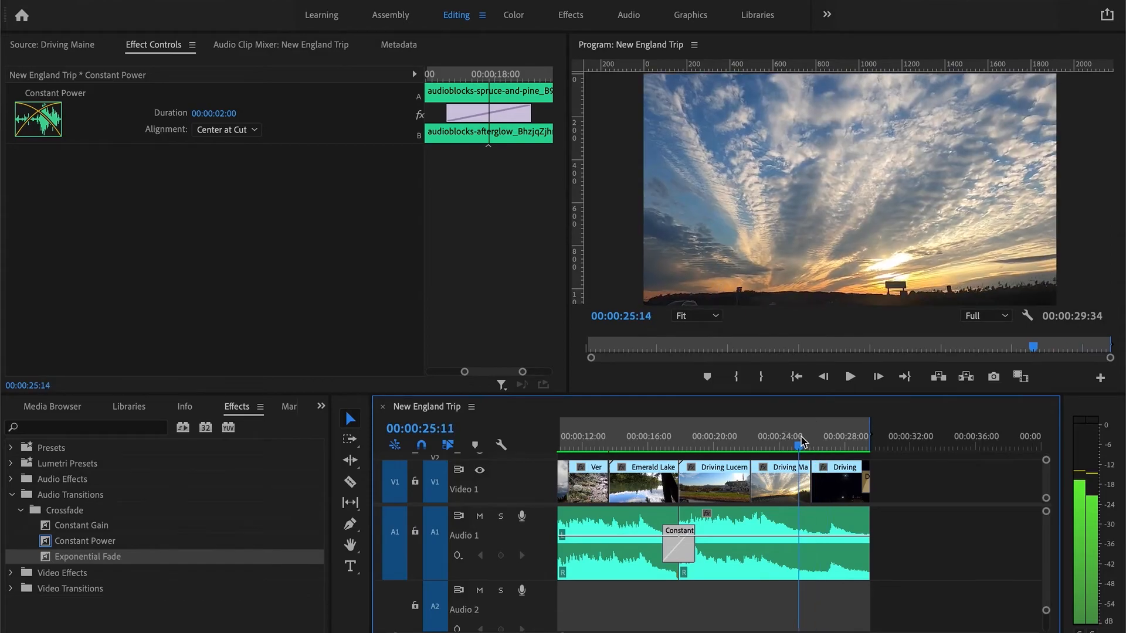
key(space)
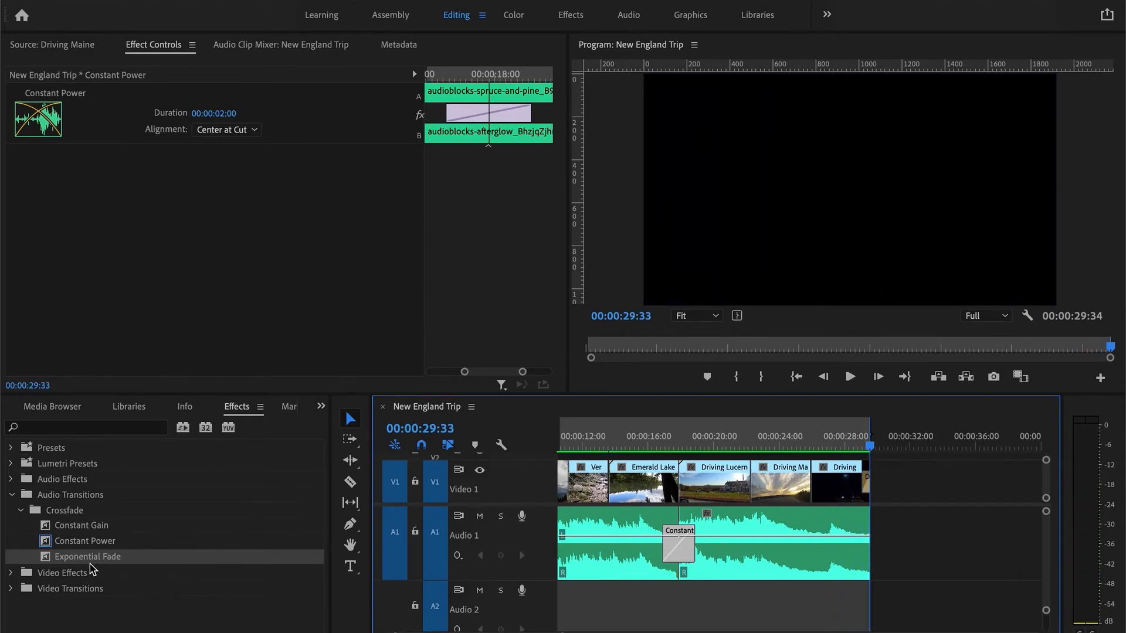
- Apply an Exponential Fade to the end of the audio clip and set its duration to 00:00:01:15
drag(57, 560, 861, 528)
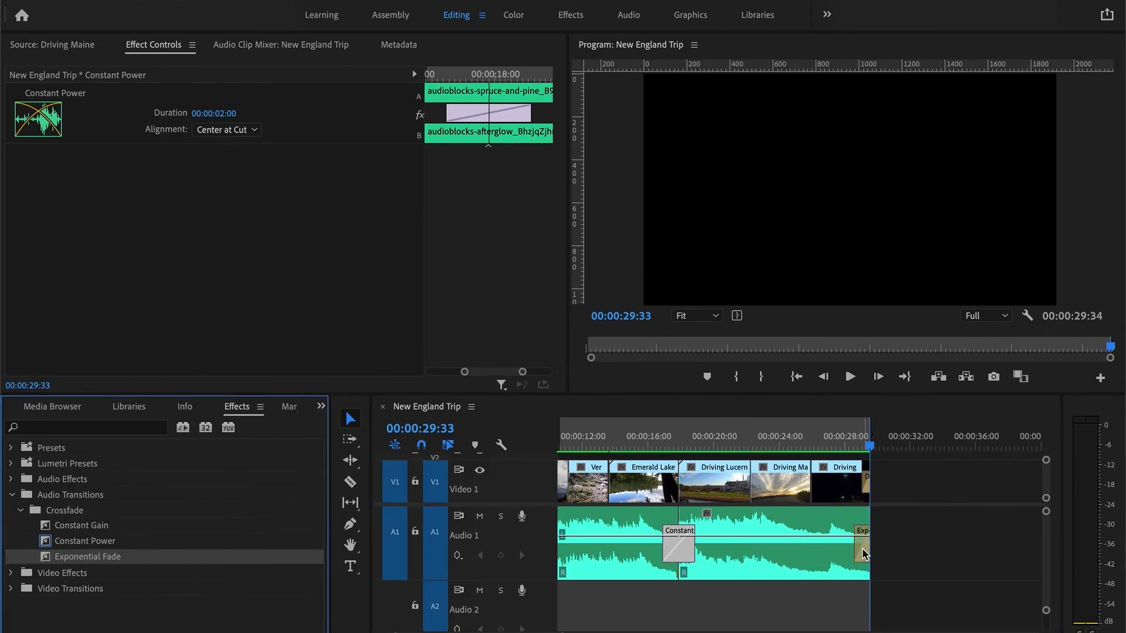
click(862, 549)
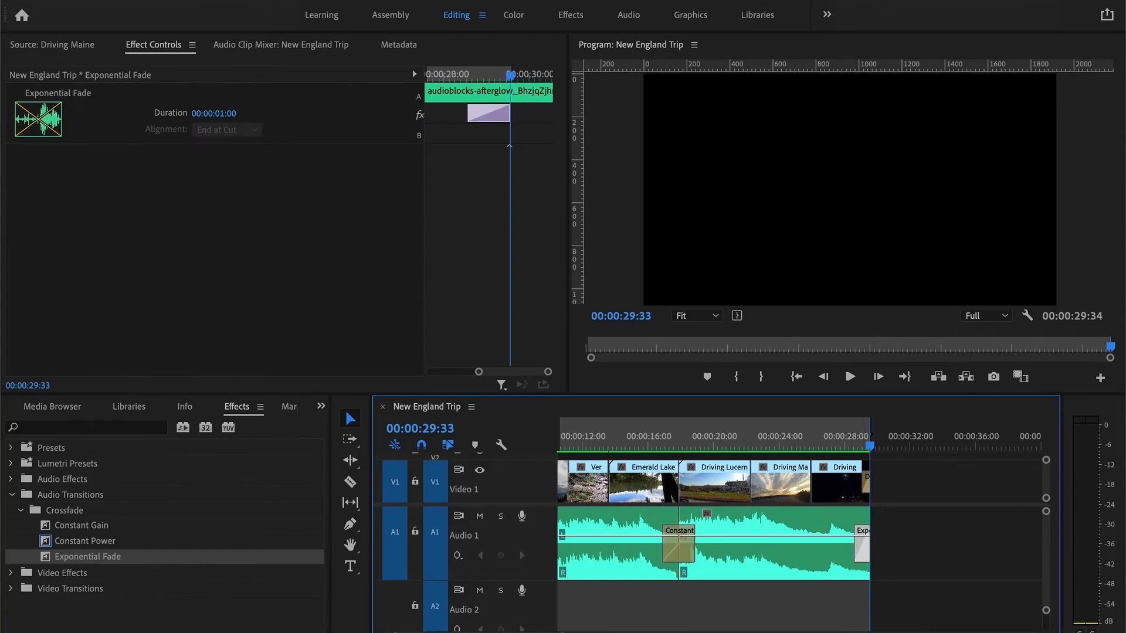
click(229, 113)
text(115)
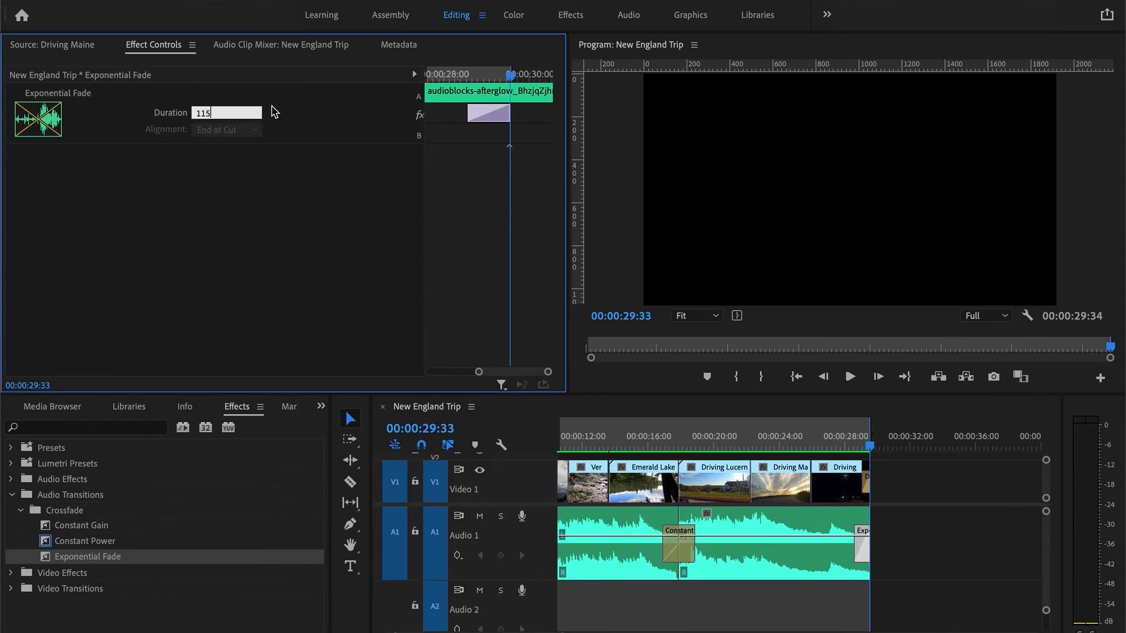
key(Return)
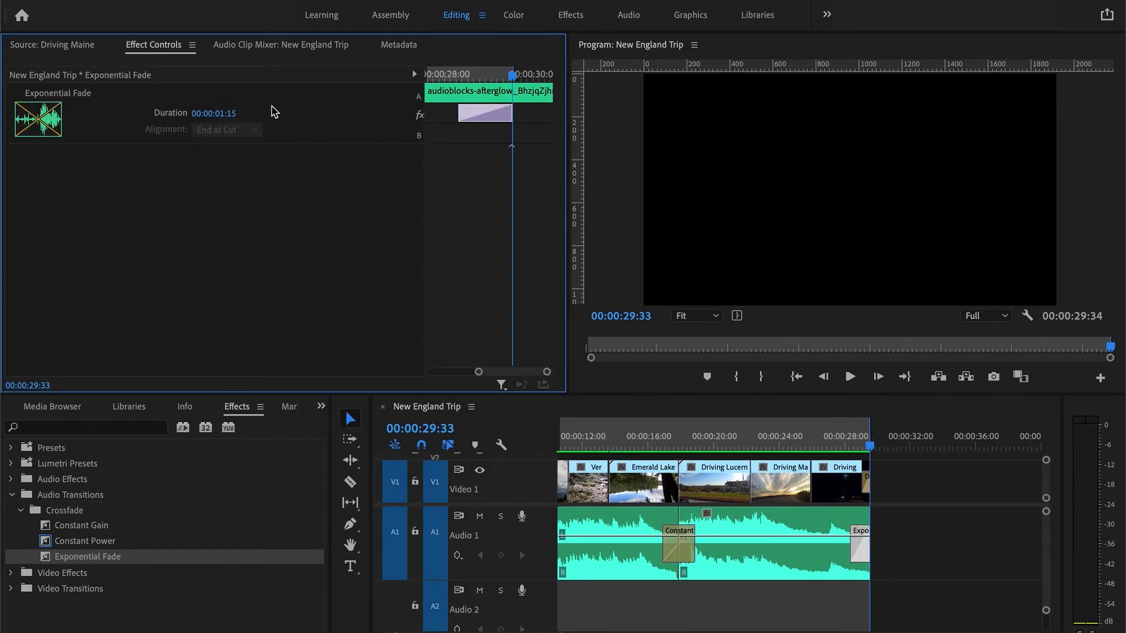
- Play back the ending fade from about 26 seconds
click(811, 437)
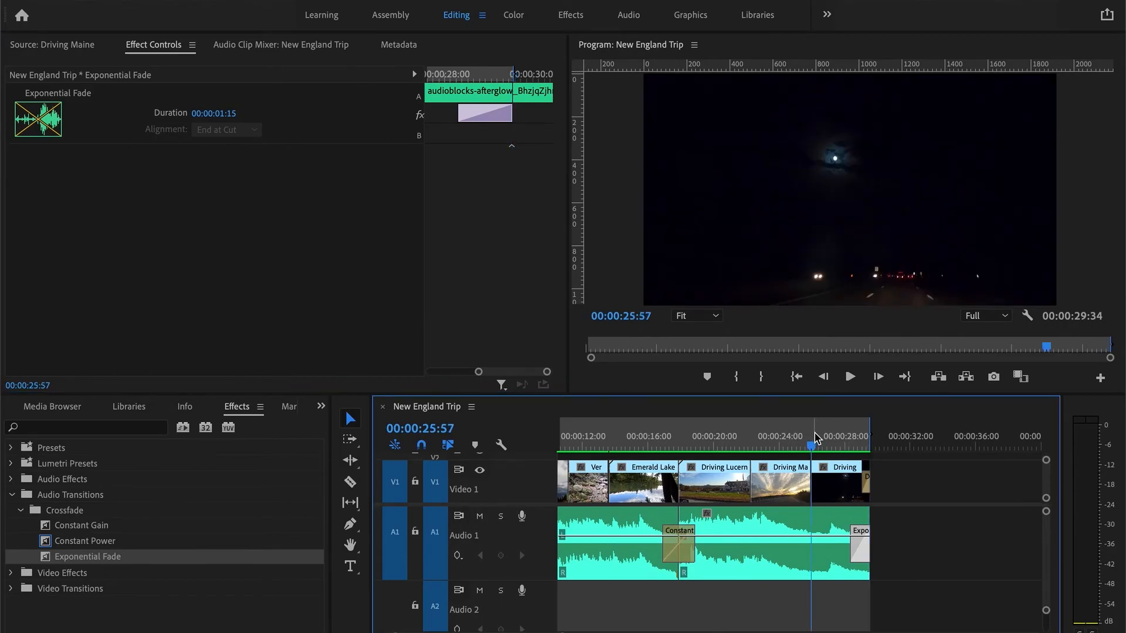
key(space)
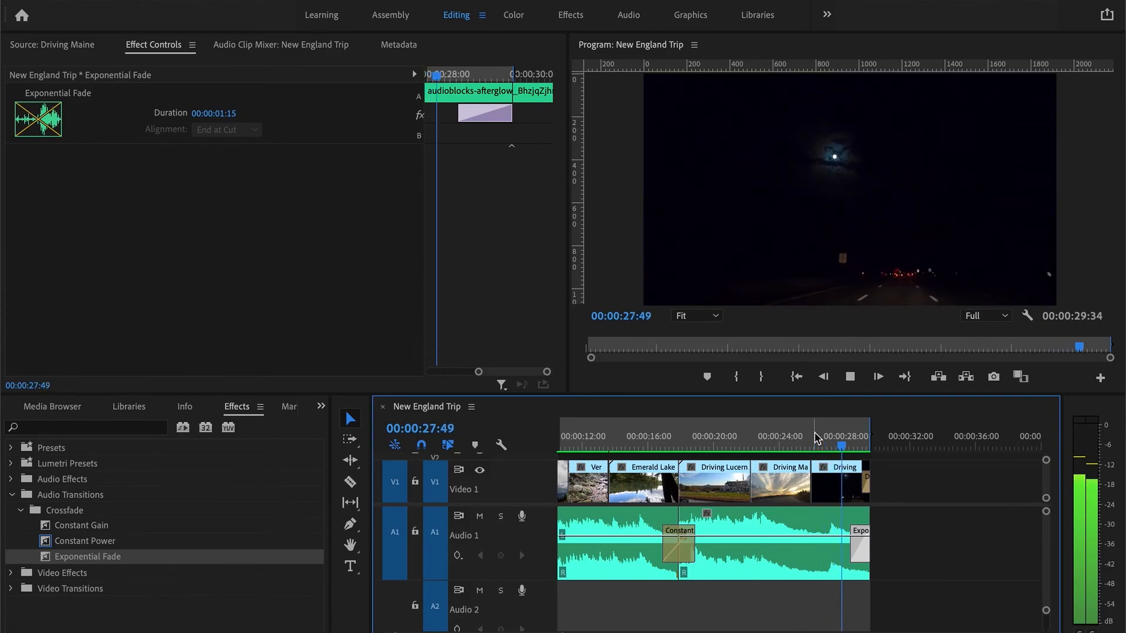